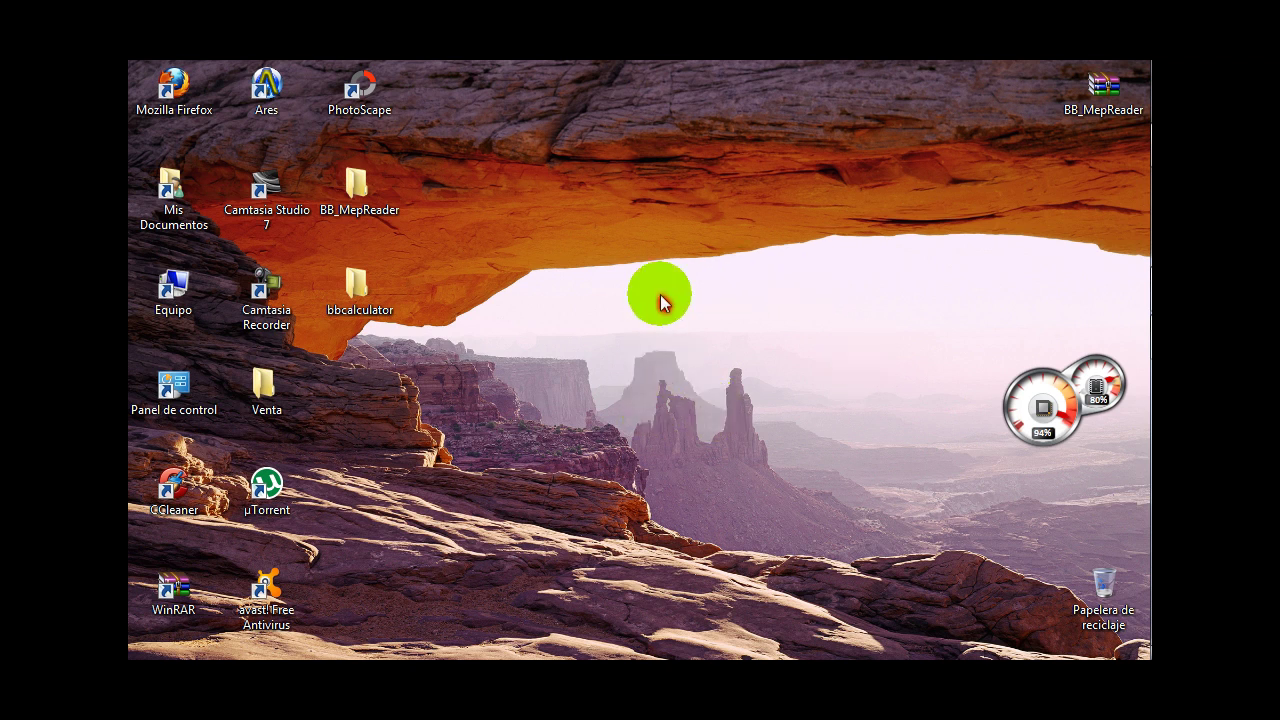
- Bring Firefox forward on the no-ip.com home page with the sign-in form showing
{"action": "left_click_drag", "start_coordinate": [505, 352], "coordinate": [804, 291]}
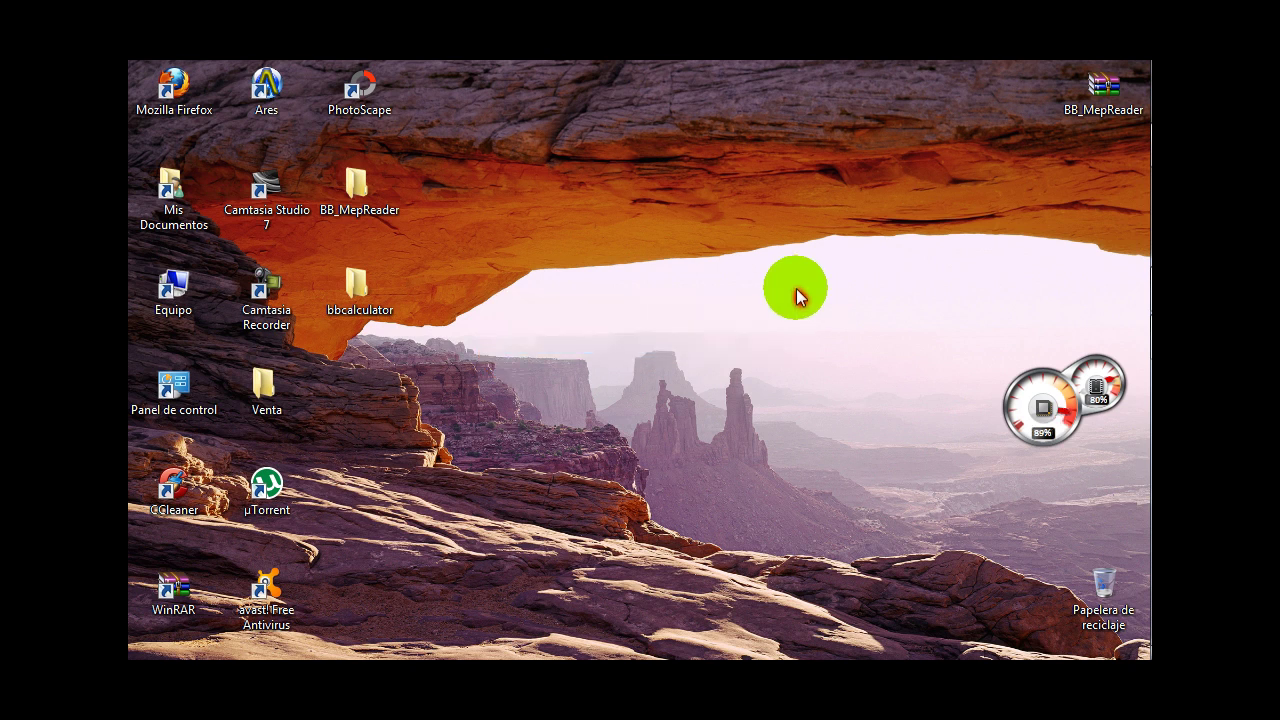
{"action": "left_click_drag", "start_coordinate": [491, 104], "coordinate": [763, 228]}
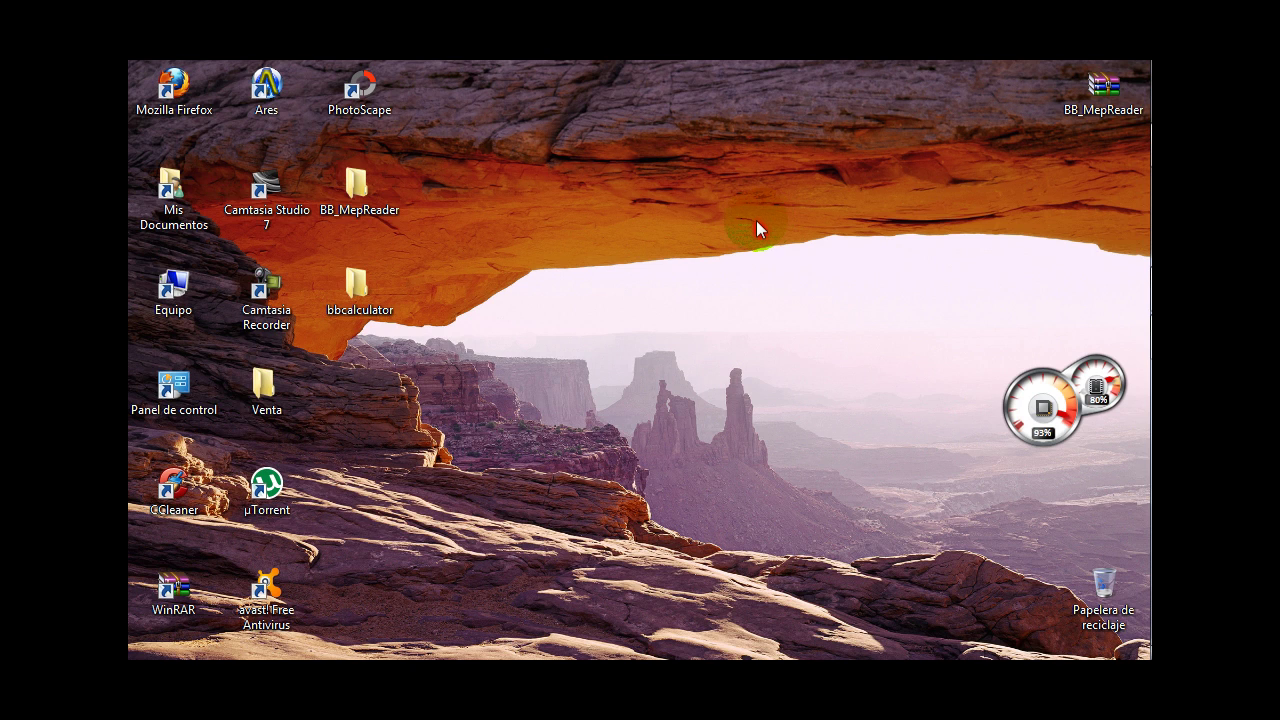
{"action": "left_click_drag", "start_coordinate": [473, 114], "coordinate": [731, 232]}
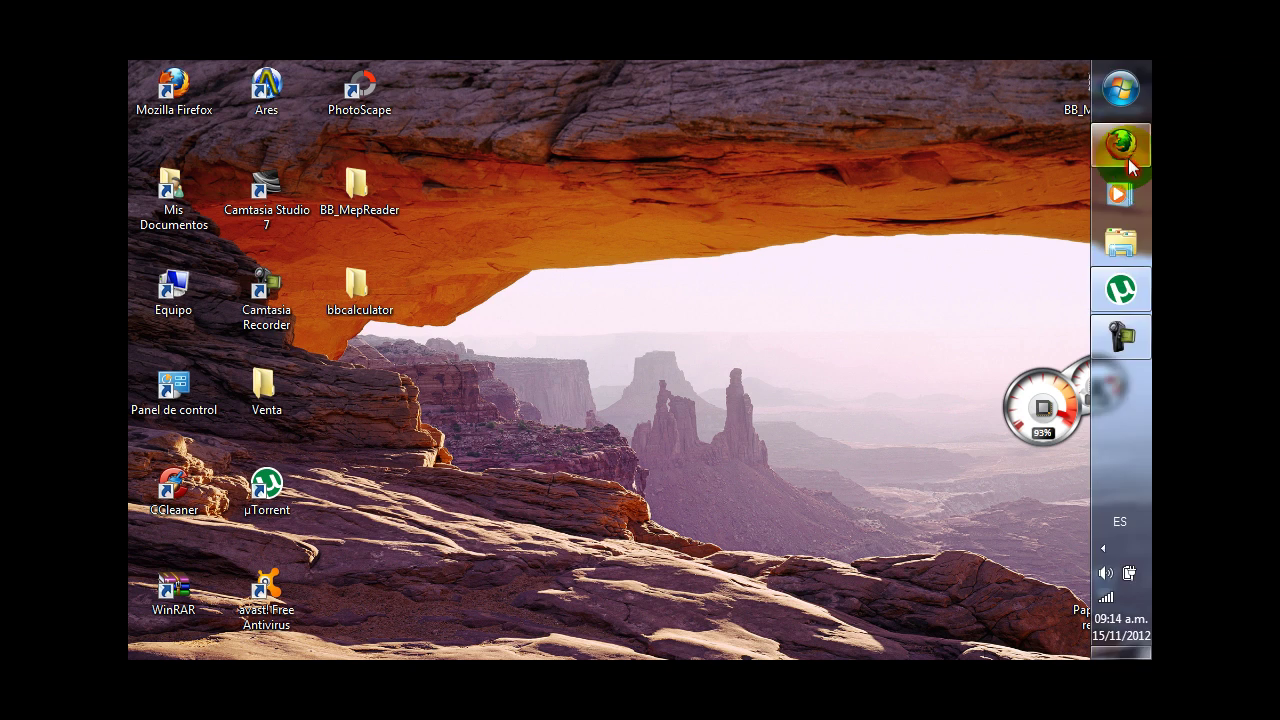
{"action": "left_click", "coordinate": [1128, 158]}
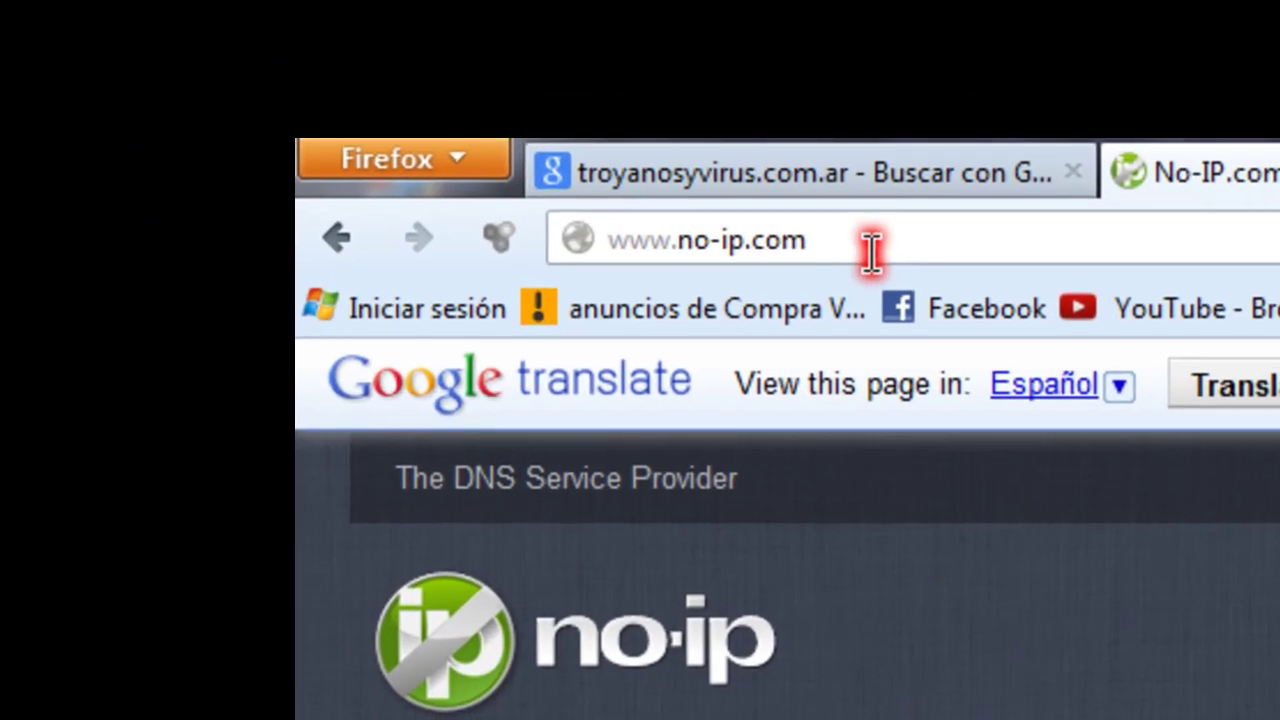
{"action": "left_click", "coordinate": [563, 163]}
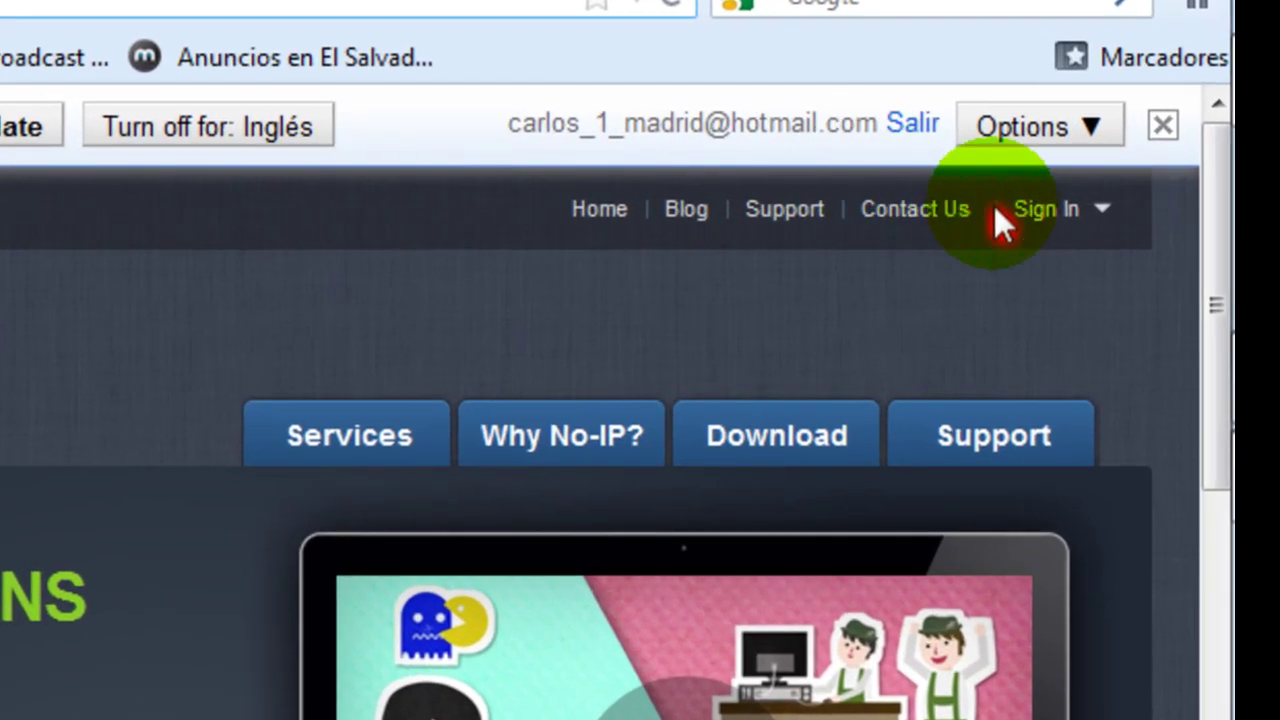
- Log in to No-IP with the account email and password, with Remember Me ticked
{"action": "mouse_move", "coordinate": [1062, 218]}
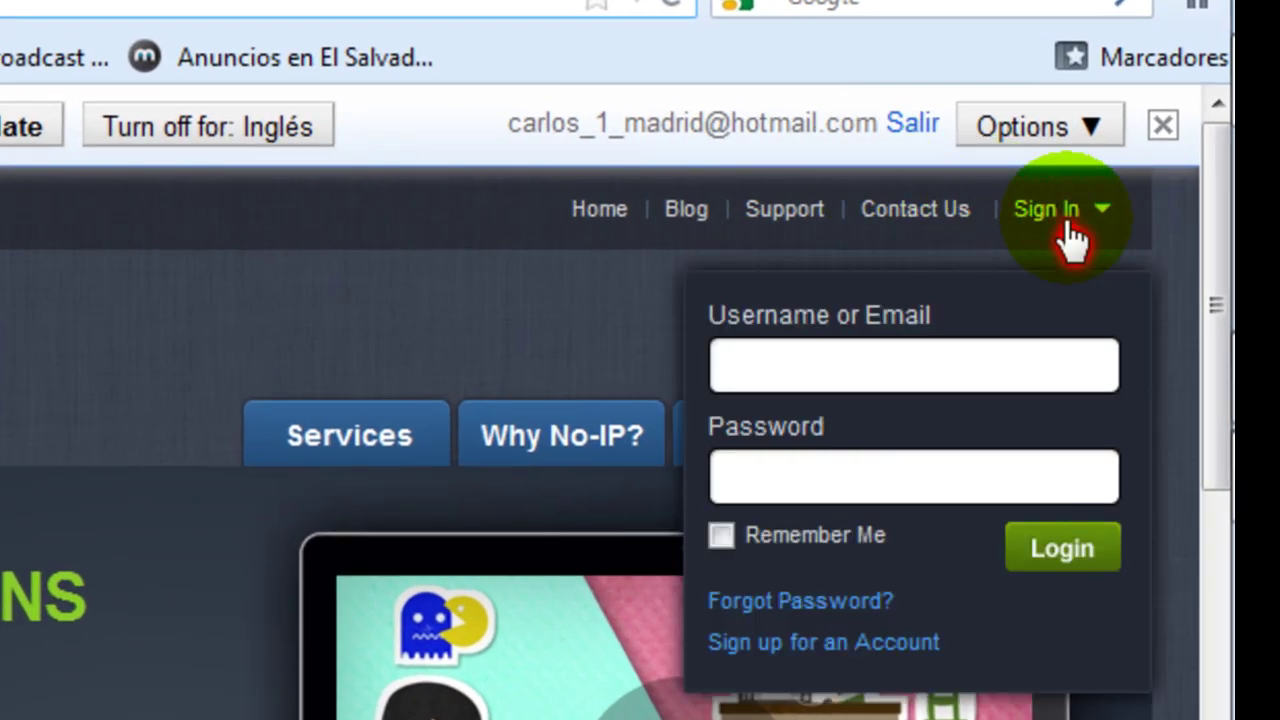
{"action": "left_click", "coordinate": [1020, 366]}
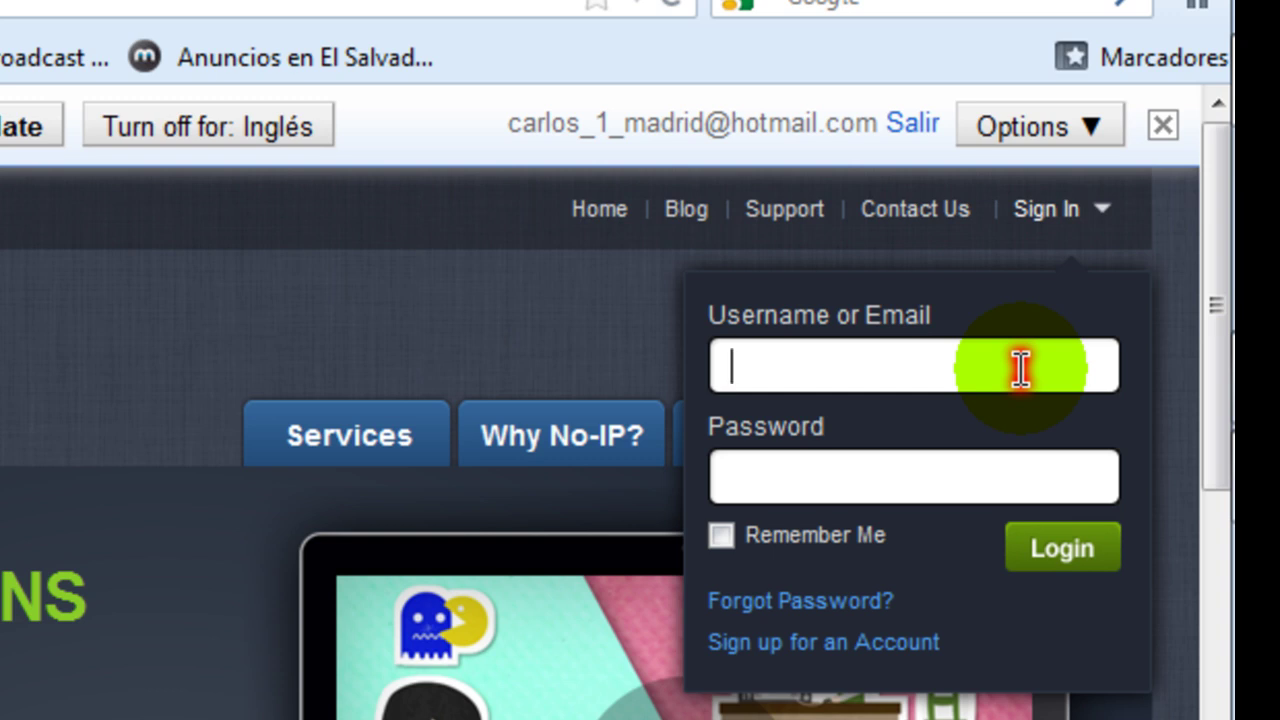
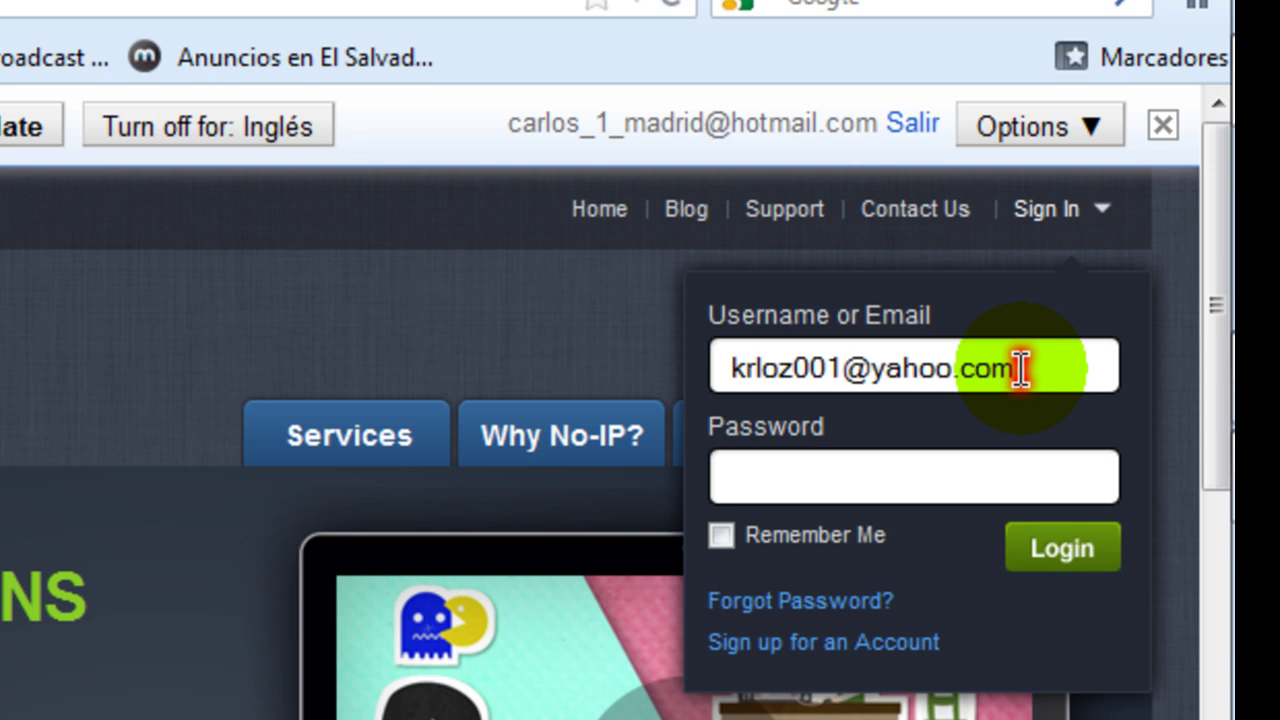
{"action": "type", "text": "••••••"}
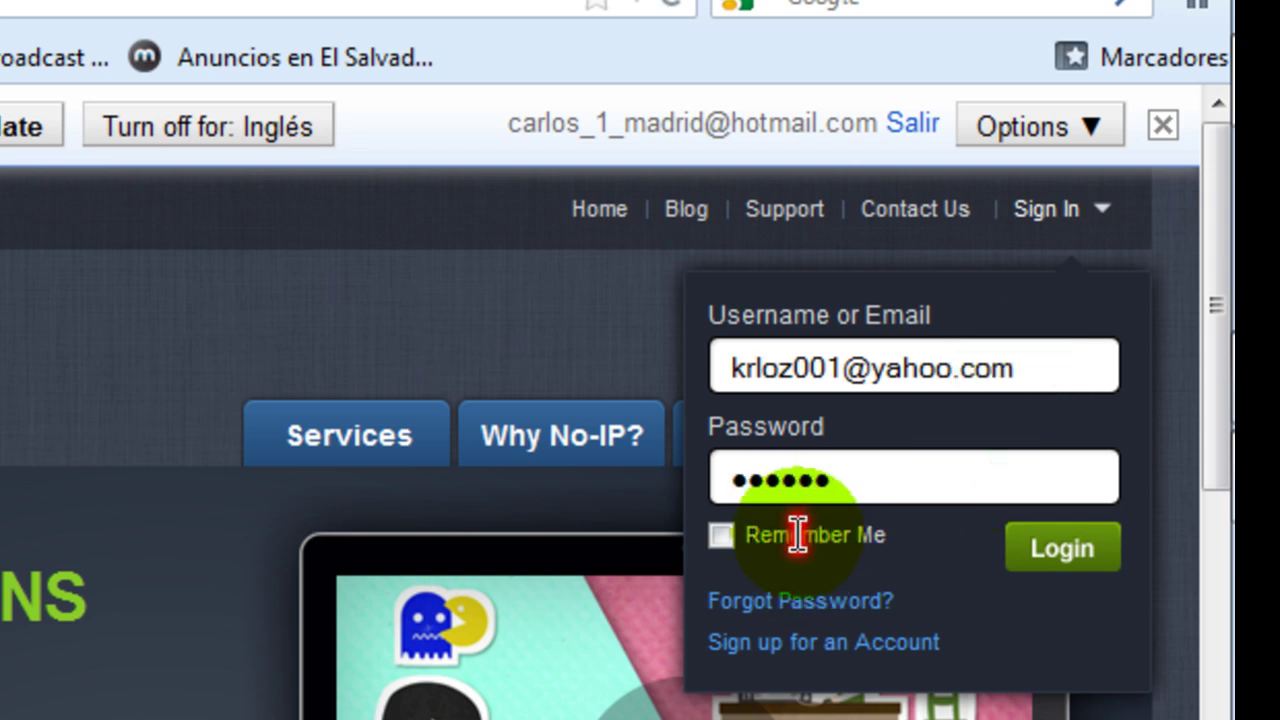
{"action": "left_click", "coordinate": [745, 543]}
{"action": "left_click", "coordinate": [1078, 558]}
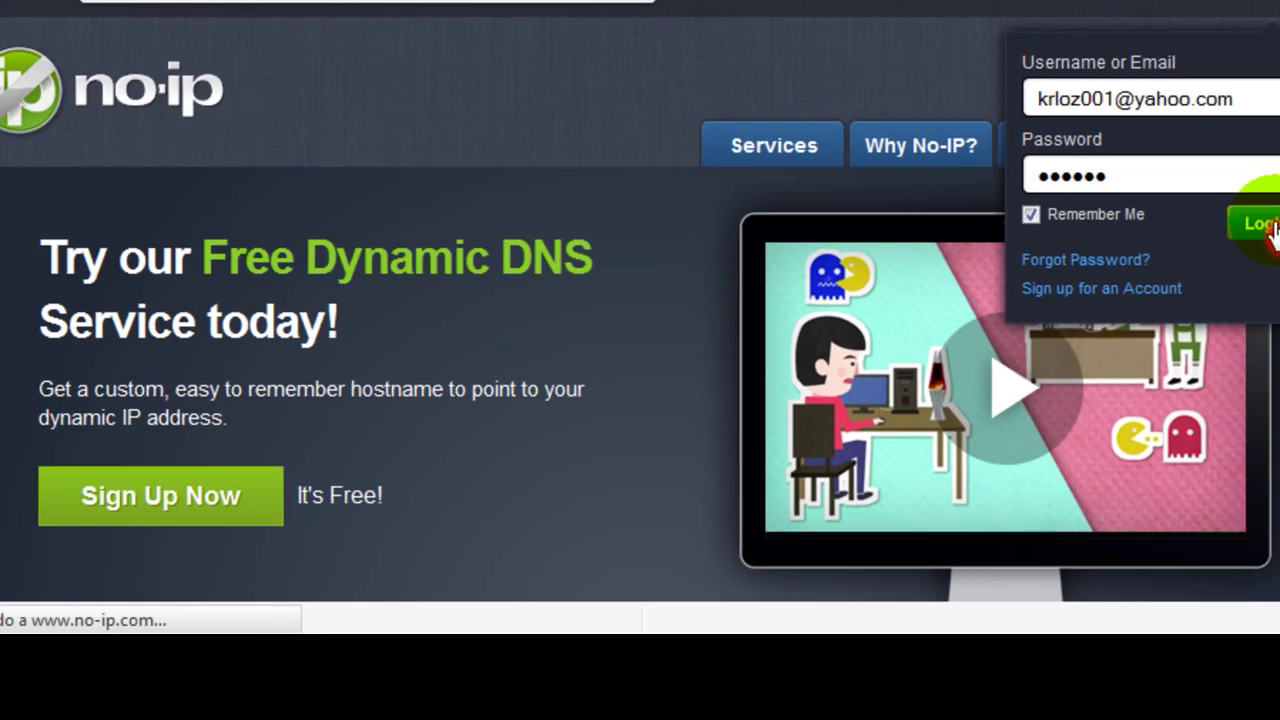
{"action": "scroll", "coordinate": [588, 18], "scroll_direction": "down", "scroll_amount": 1}
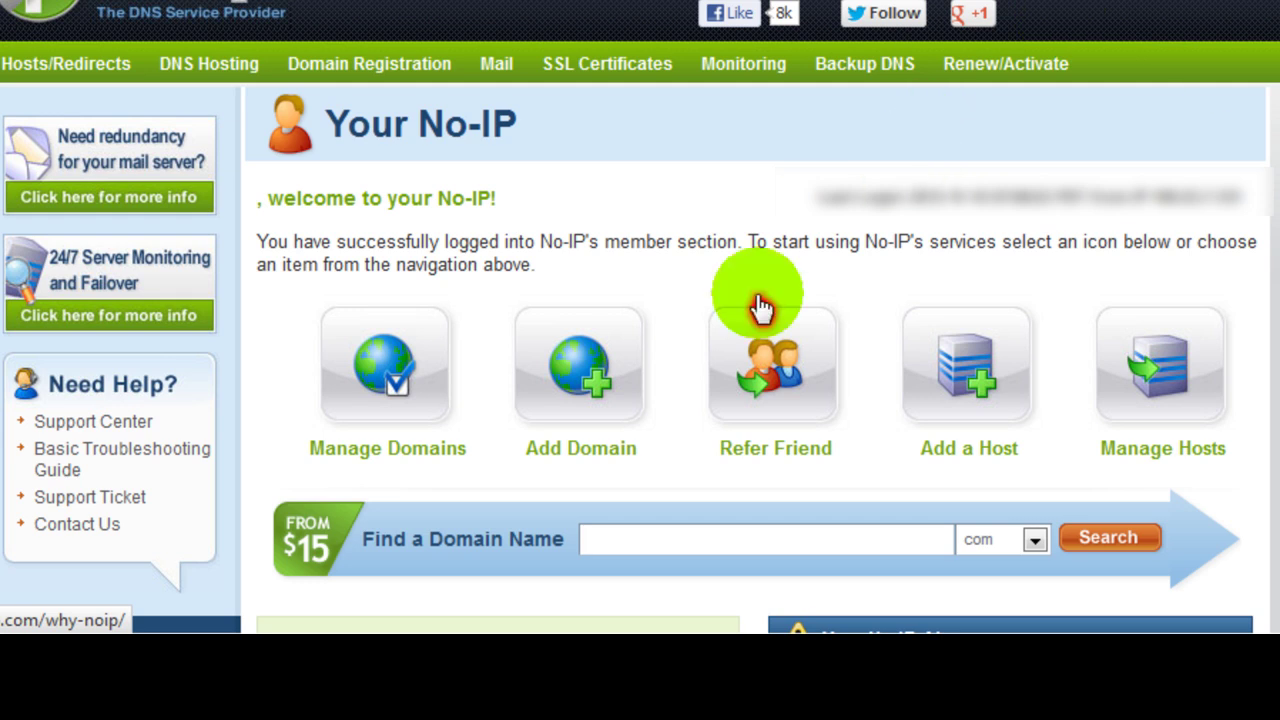
- Add a new DNS Host (A) named 3k4m on the no-ip.org domain
{"action": "left_click", "coordinate": [970, 350]}
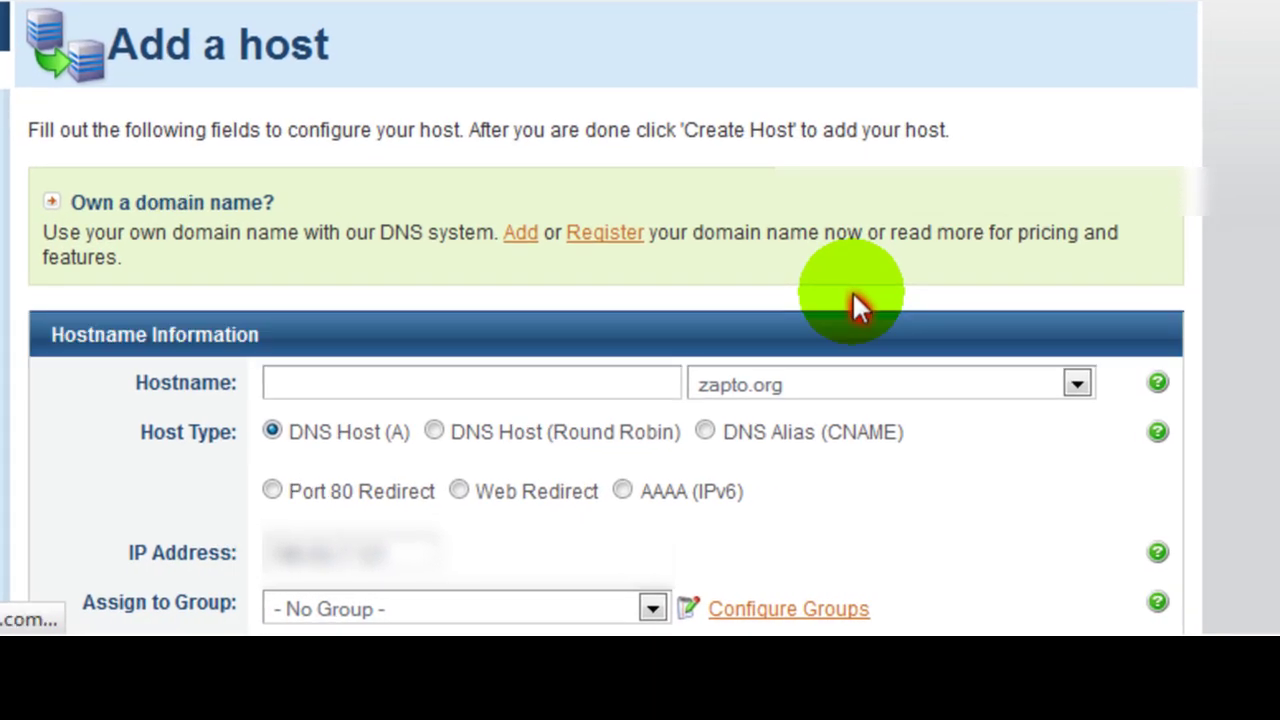
{"action": "left_click", "coordinate": [629, 377]}
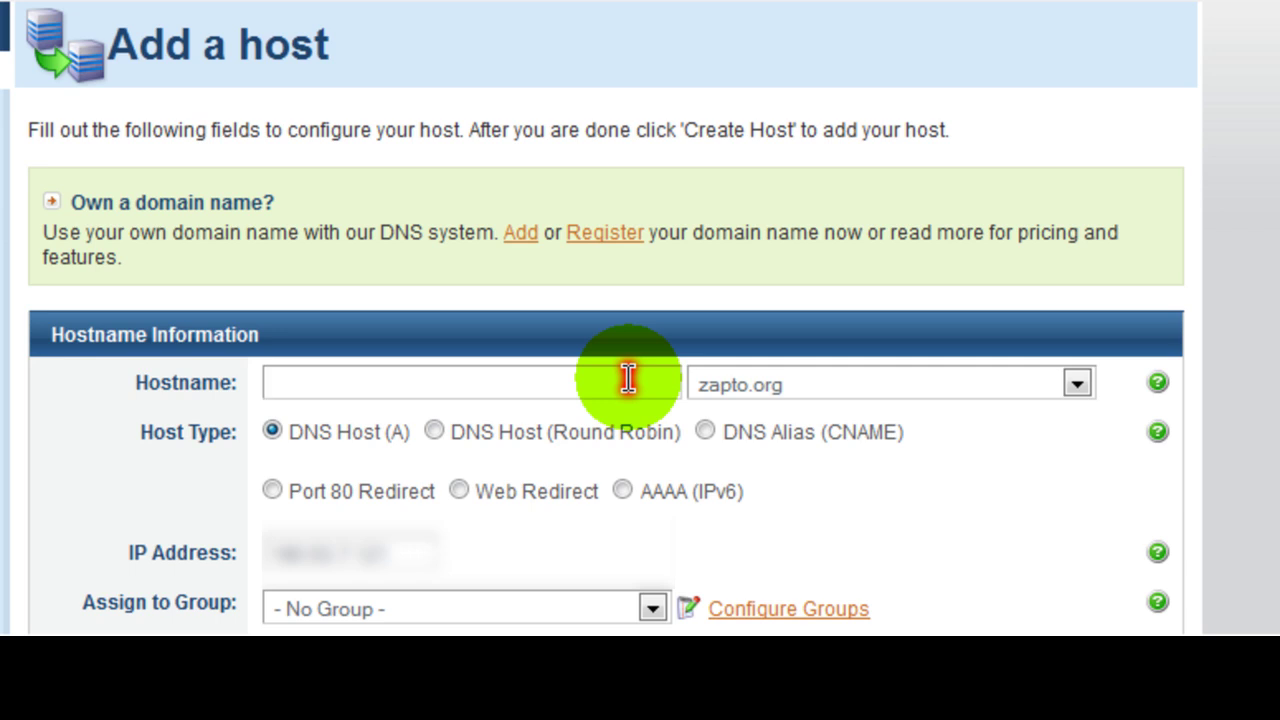
{"action": "type", "text": "3k4m"}
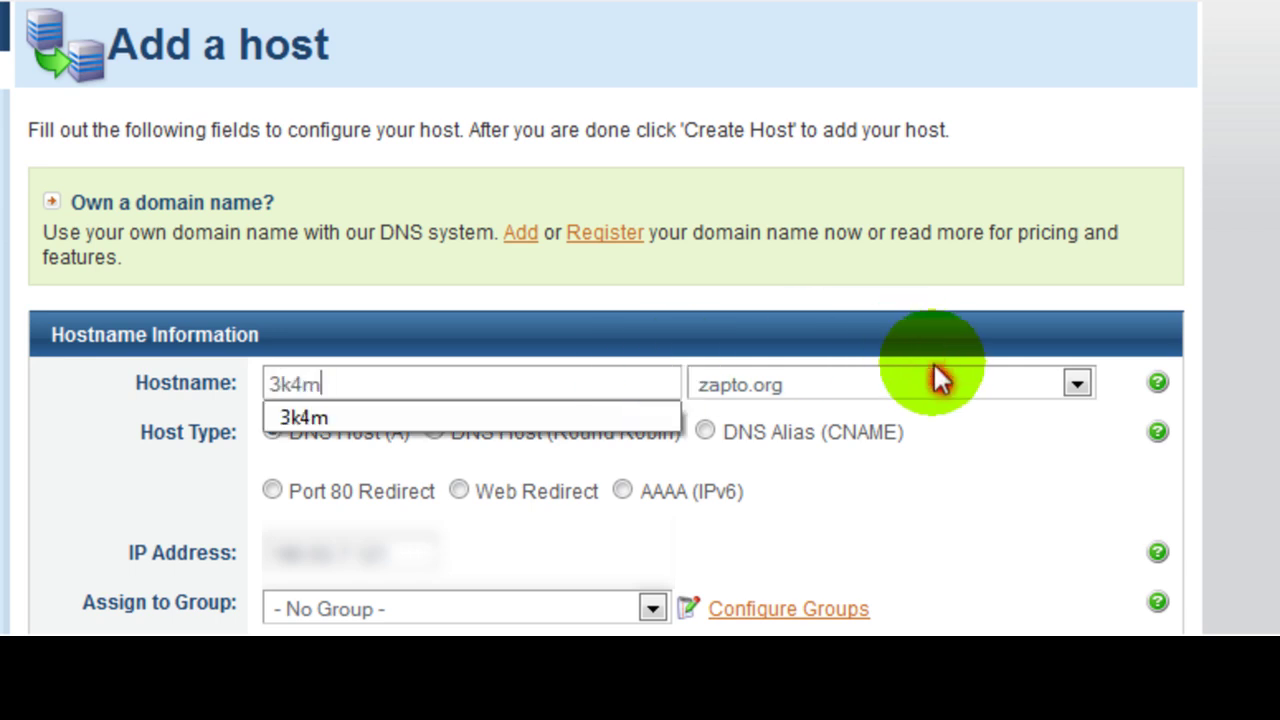
{"action": "left_click", "coordinate": [959, 378]}
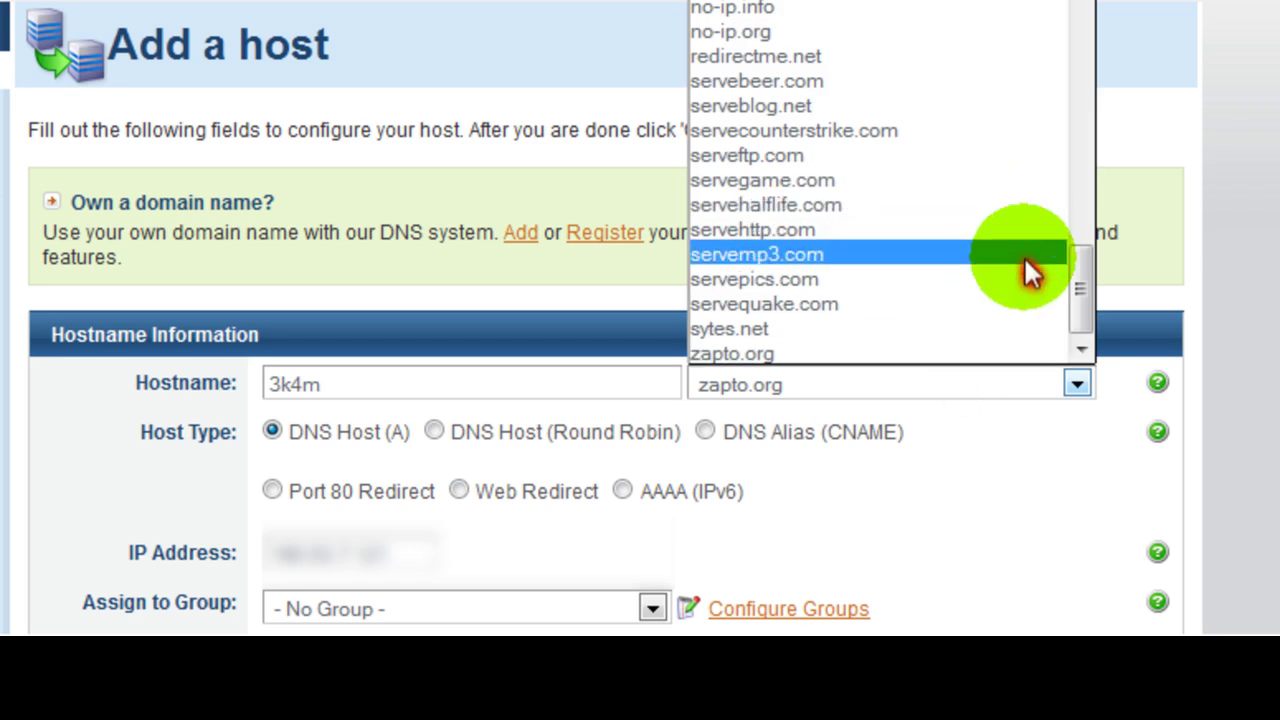
{"action": "left_click", "coordinate": [1080, 297]}
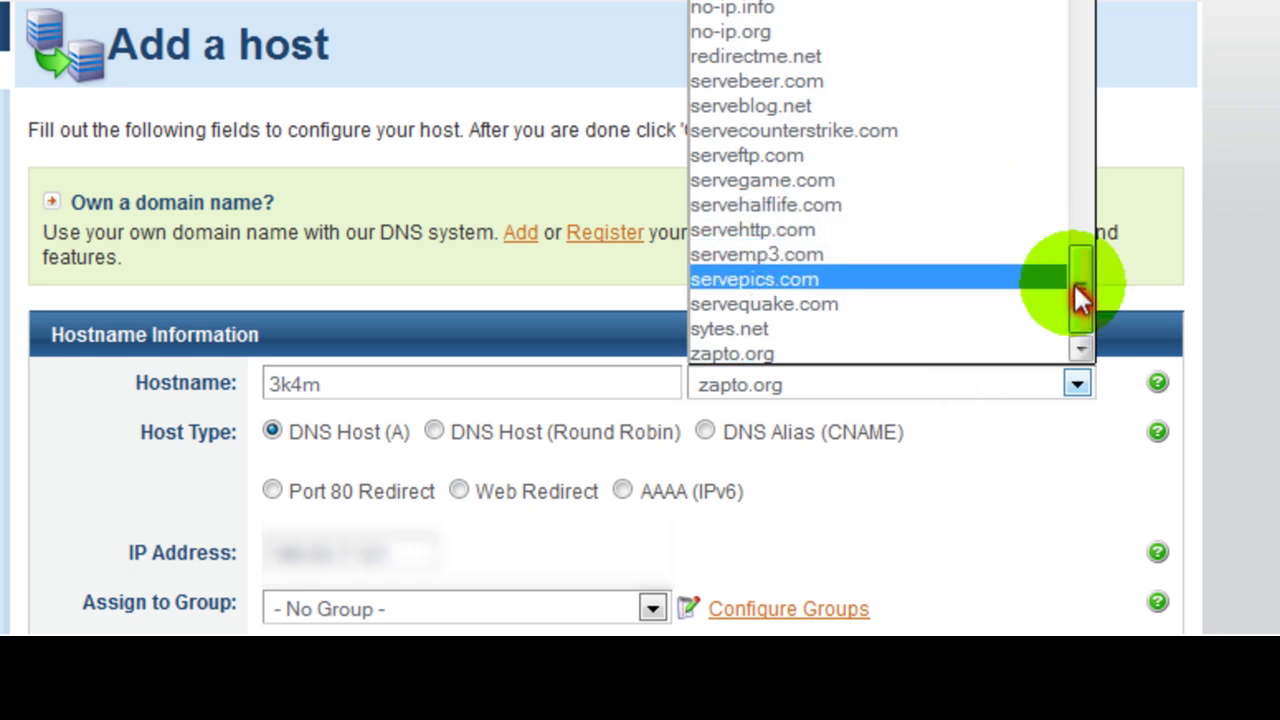
{"action": "left_click_drag", "start_coordinate": [1077, 277], "coordinate": [1060, 121]}
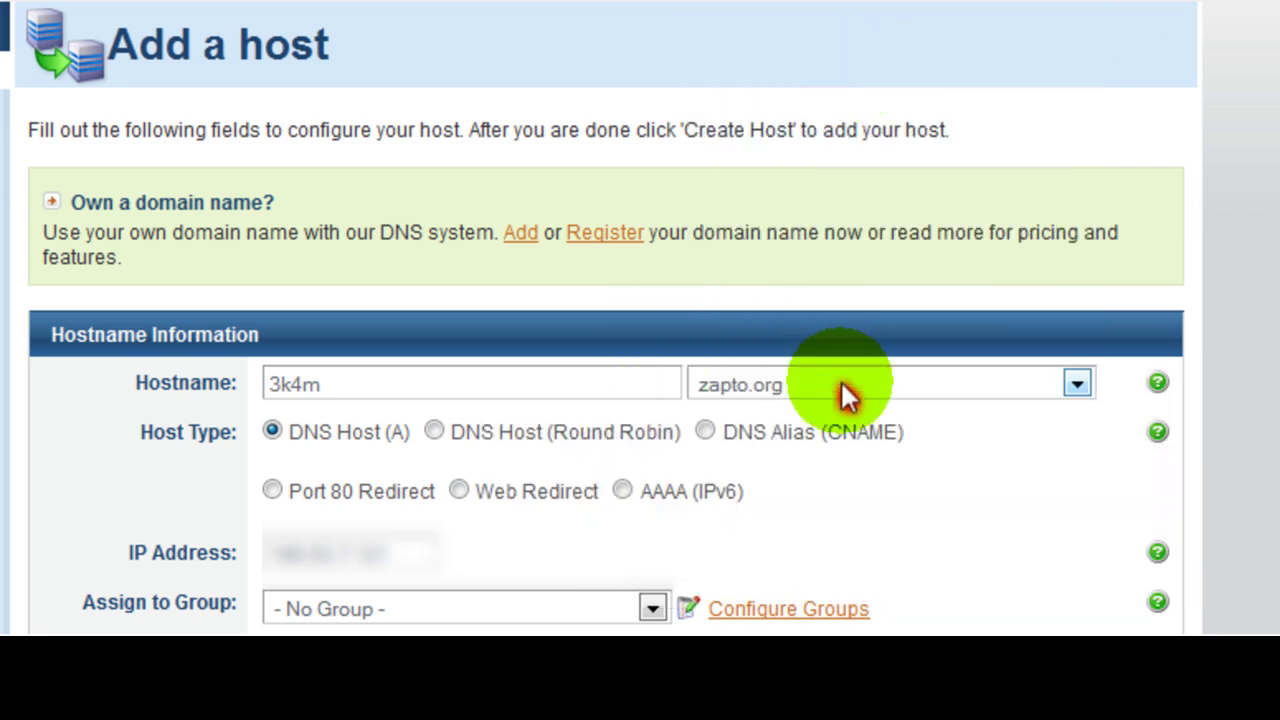
{"action": "left_click", "coordinate": [841, 384]}
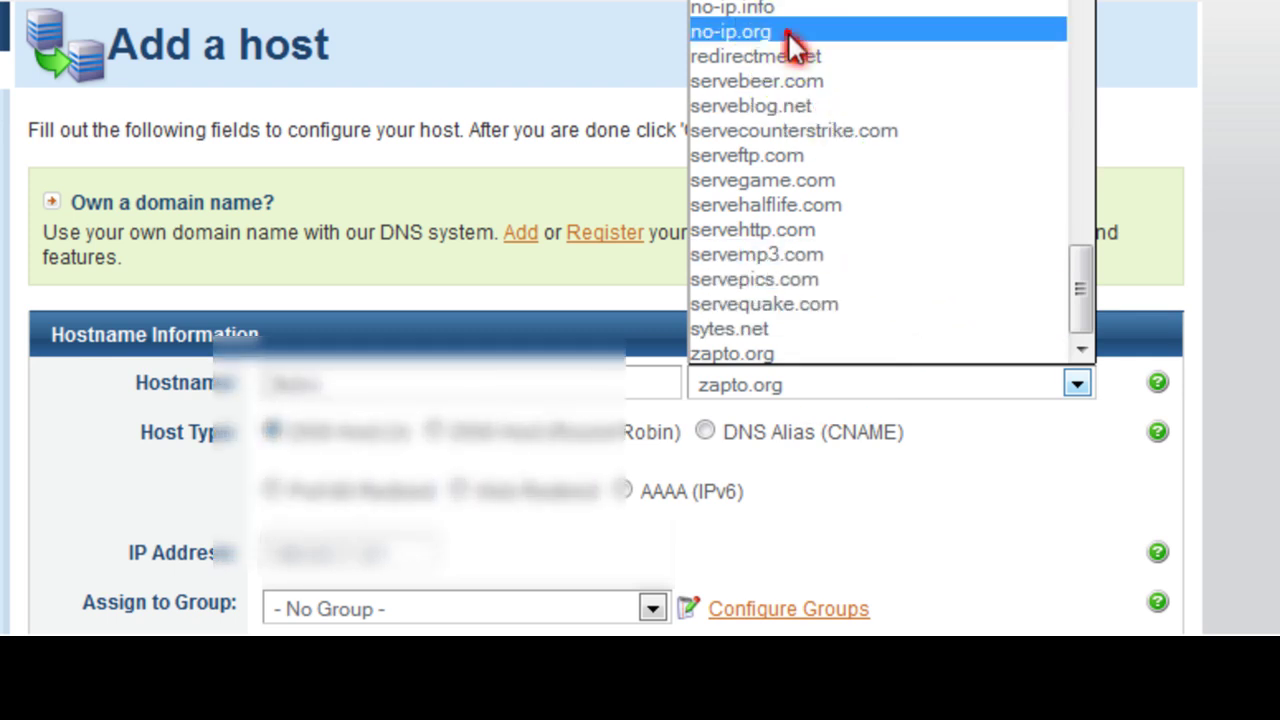
{"action": "left_click", "coordinate": [787, 33]}
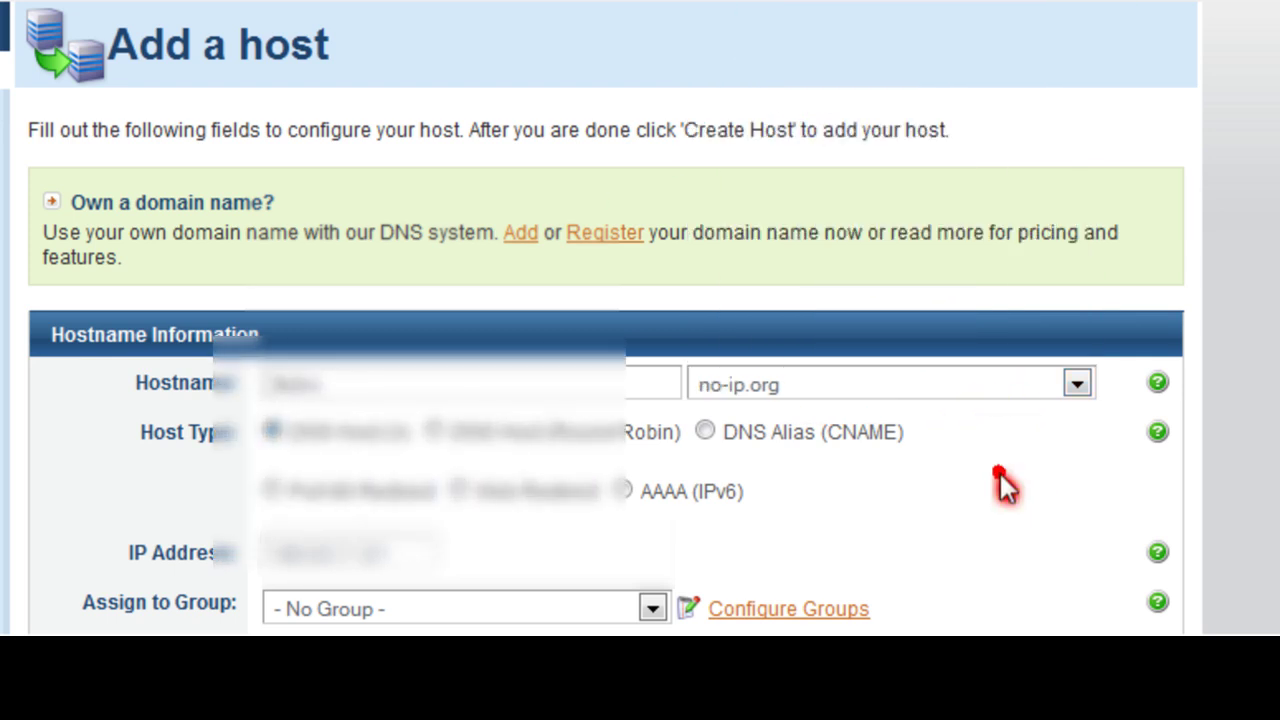
{"action": "scroll", "coordinate": [1003, 485], "scroll_direction": "down", "scroll_amount": 3}
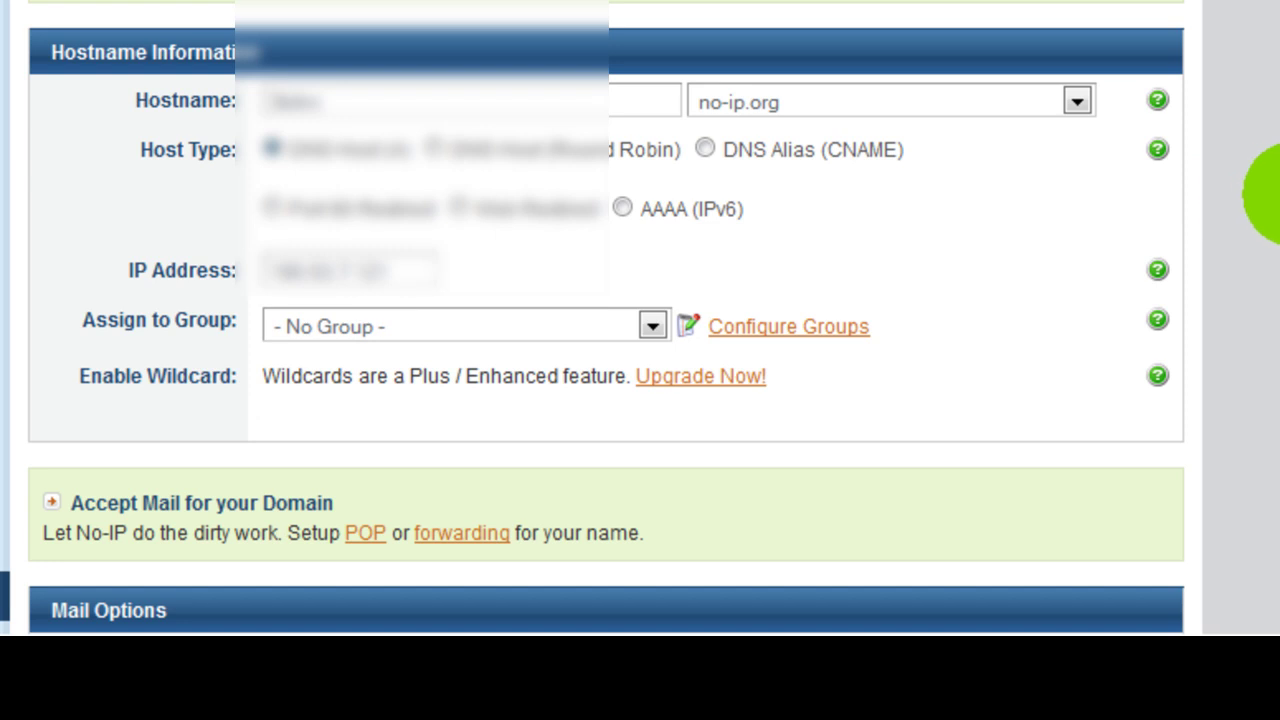
- Enter 3k4m.no-ip.org in the Mail Options MX Record field
{"action": "scroll", "coordinate": [1270, 210], "scroll_direction": "down", "scroll_amount": 3}
{"action": "scroll", "coordinate": [1265, 280], "scroll_direction": "down", "scroll_amount": 2}
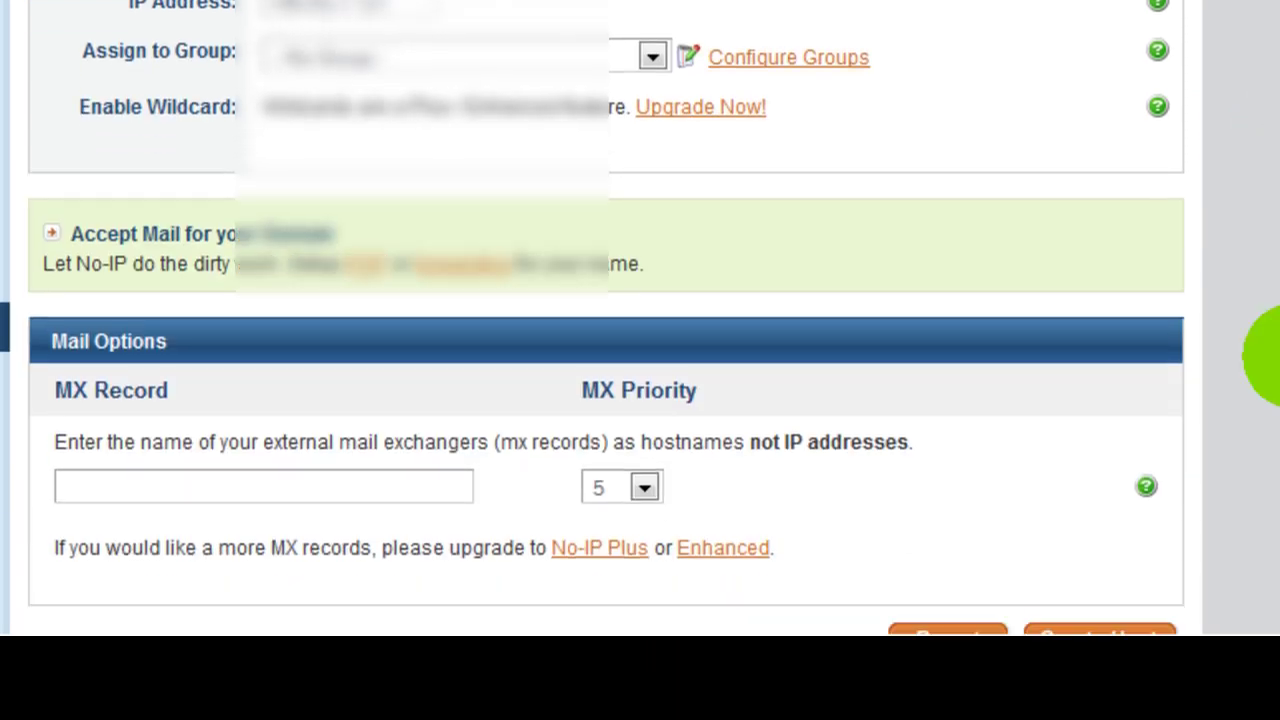
{"action": "left_click", "coordinate": [139, 455]}
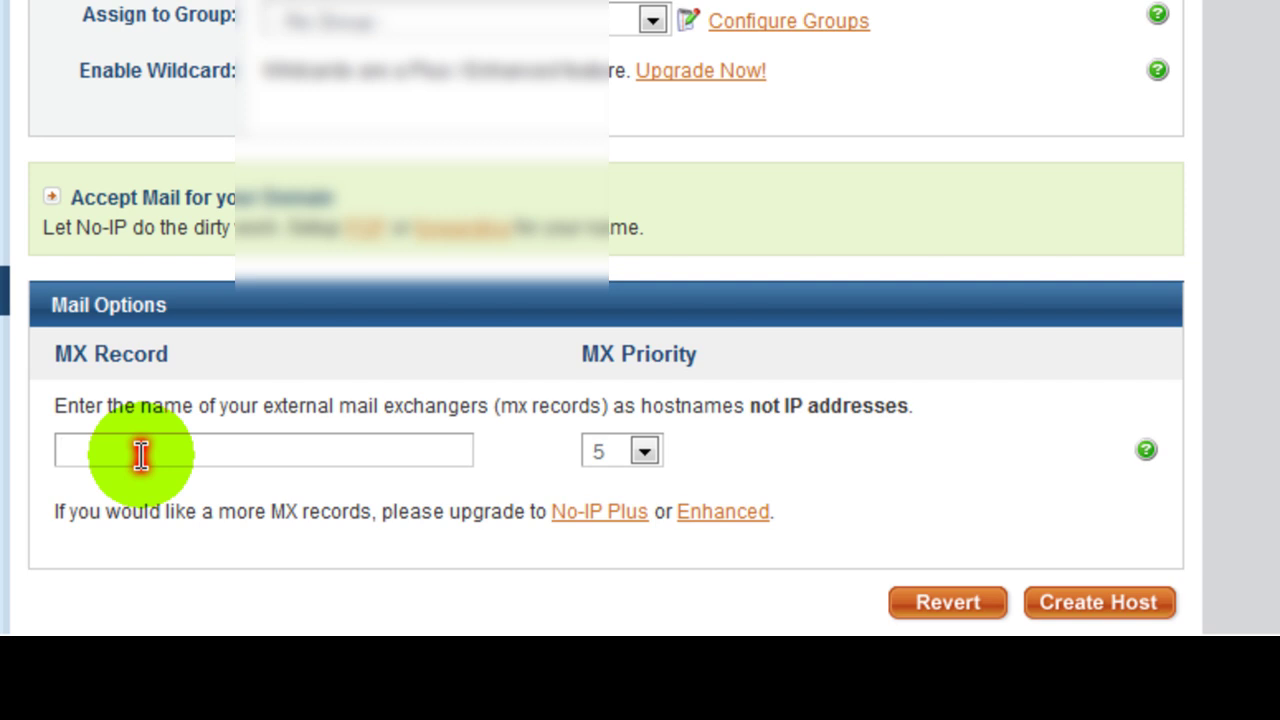
{"action": "type", "text": "3k"}
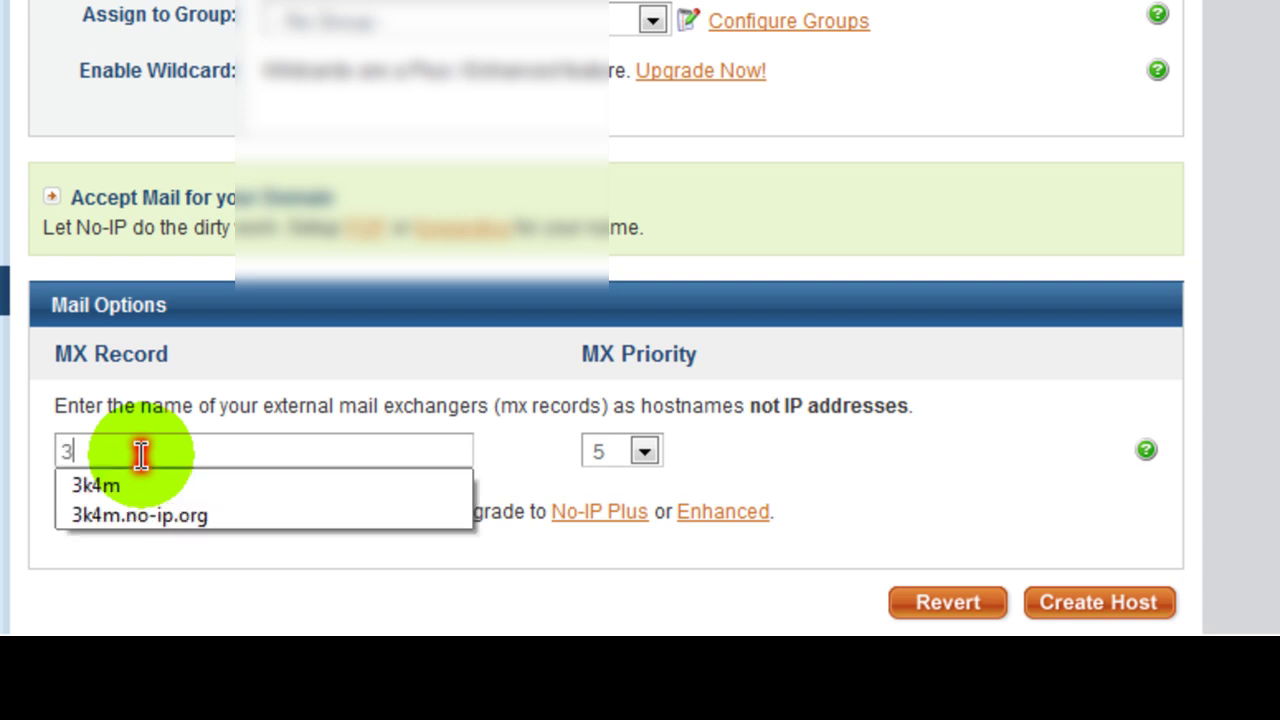
{"action": "type", "text": "4m."}
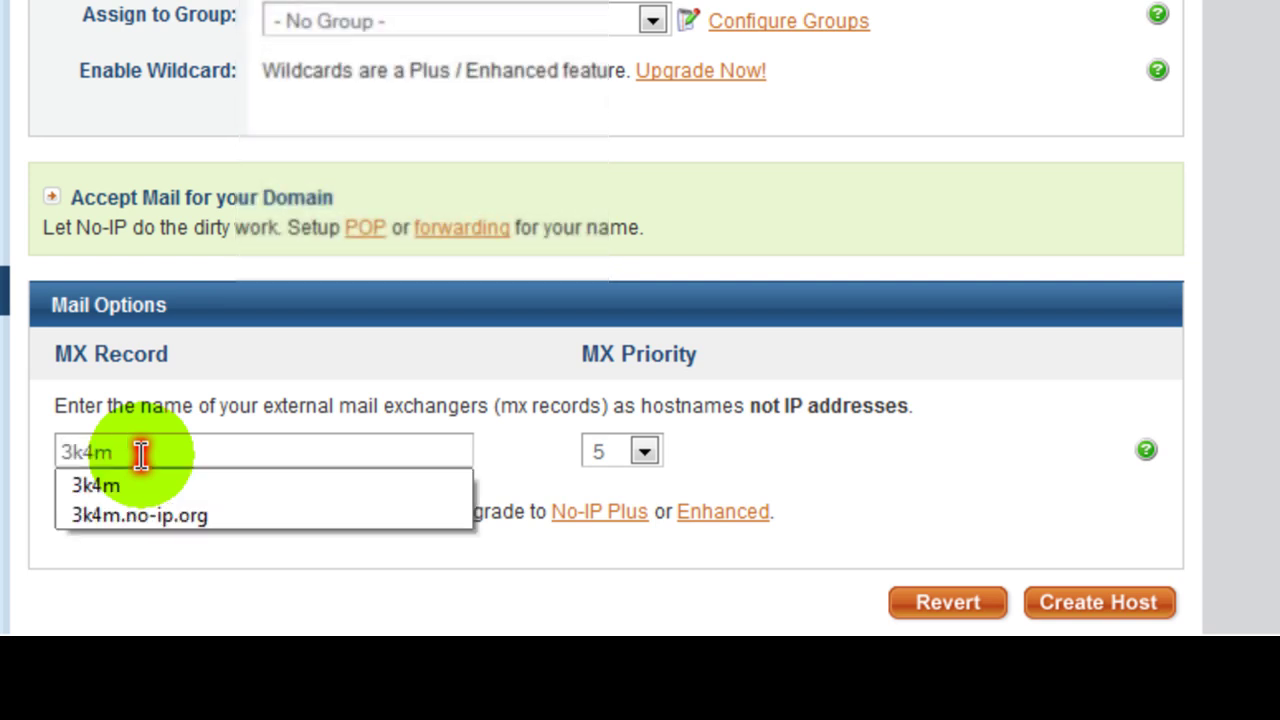
{"action": "type", "text": "n"}
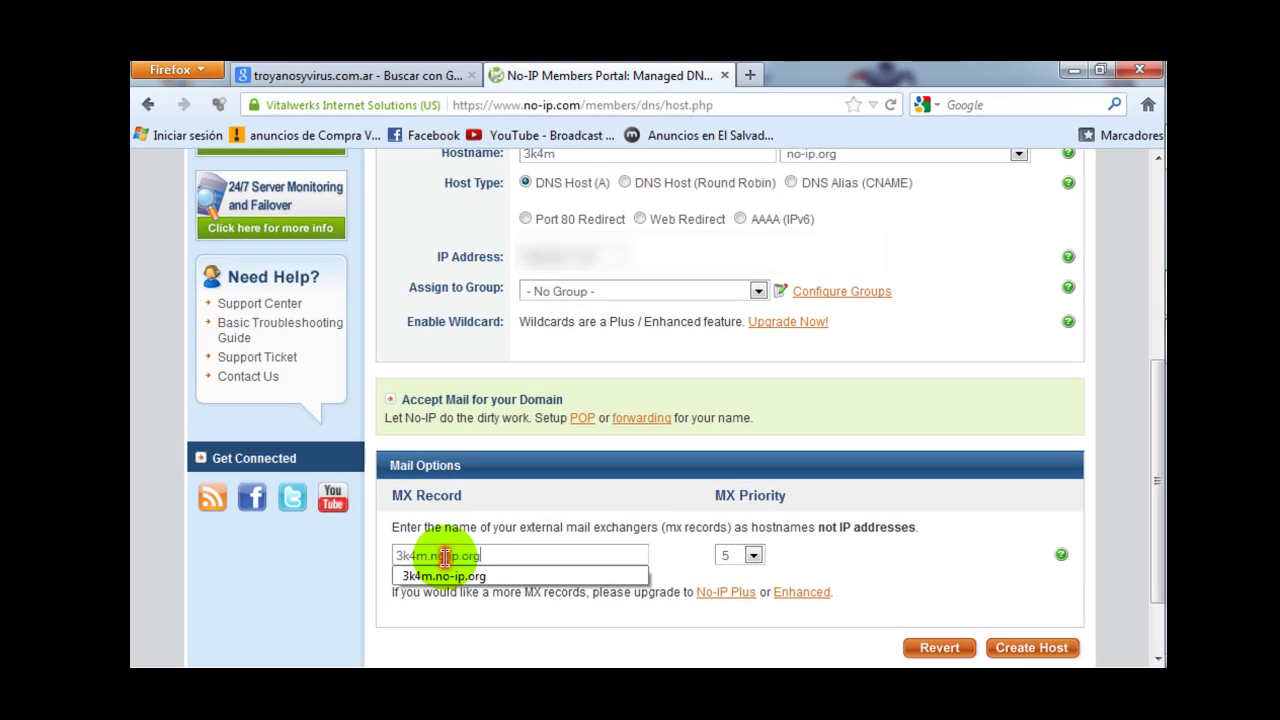
{"action": "type", "text": "o-ip.org"}
{"action": "key", "text": "Down"}
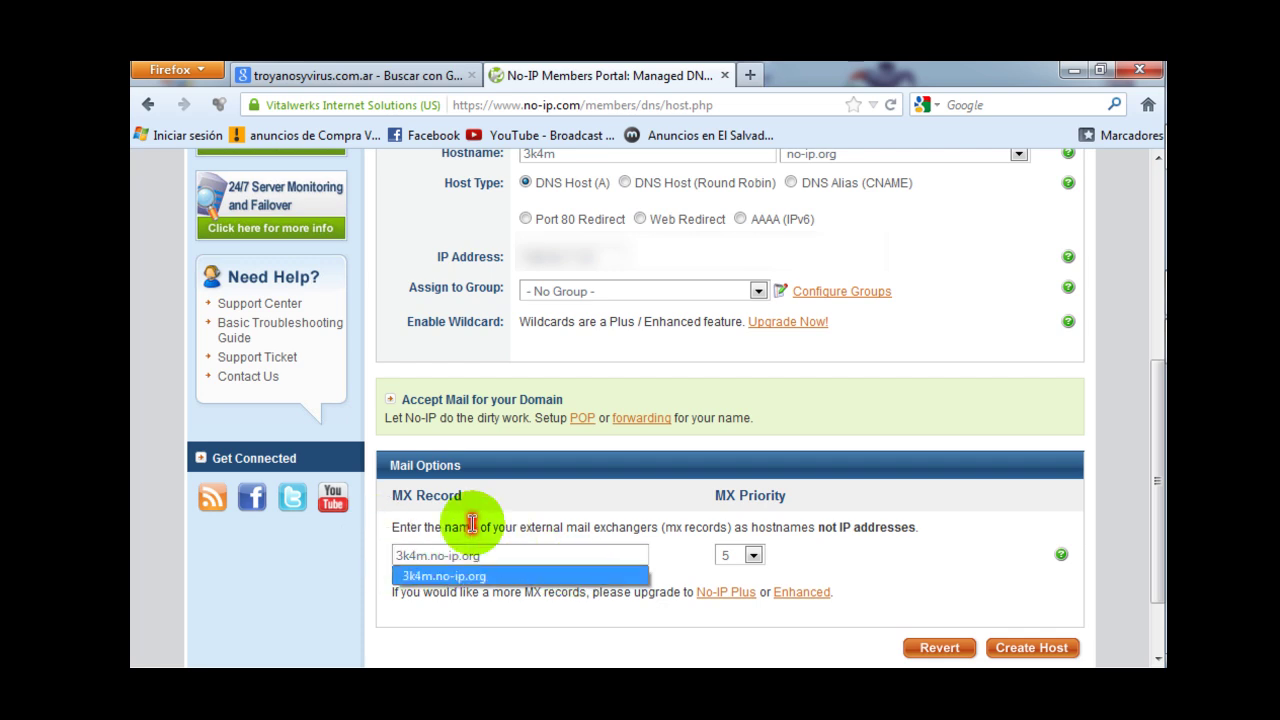
{"action": "left_click", "coordinate": [543, 575]}
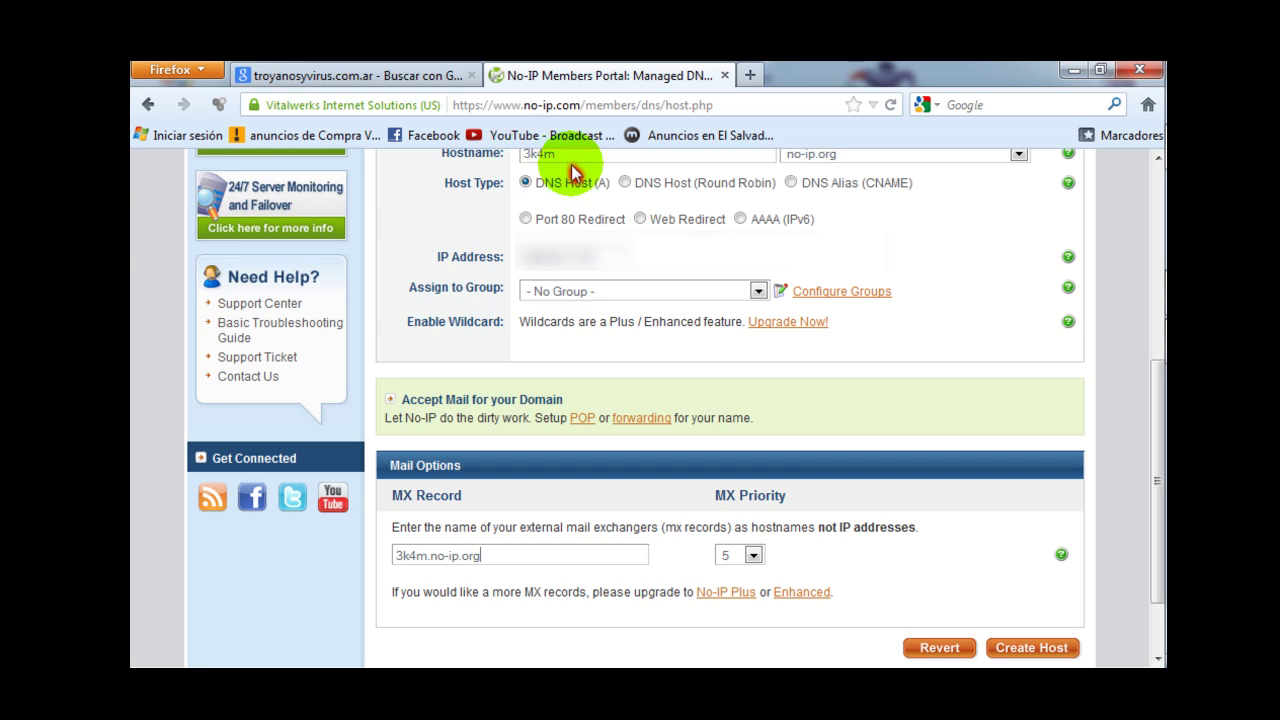
- Switch the host's domain to no-ip.biz and trim the MX record's ending
{"action": "left_click", "coordinate": [843, 161]}
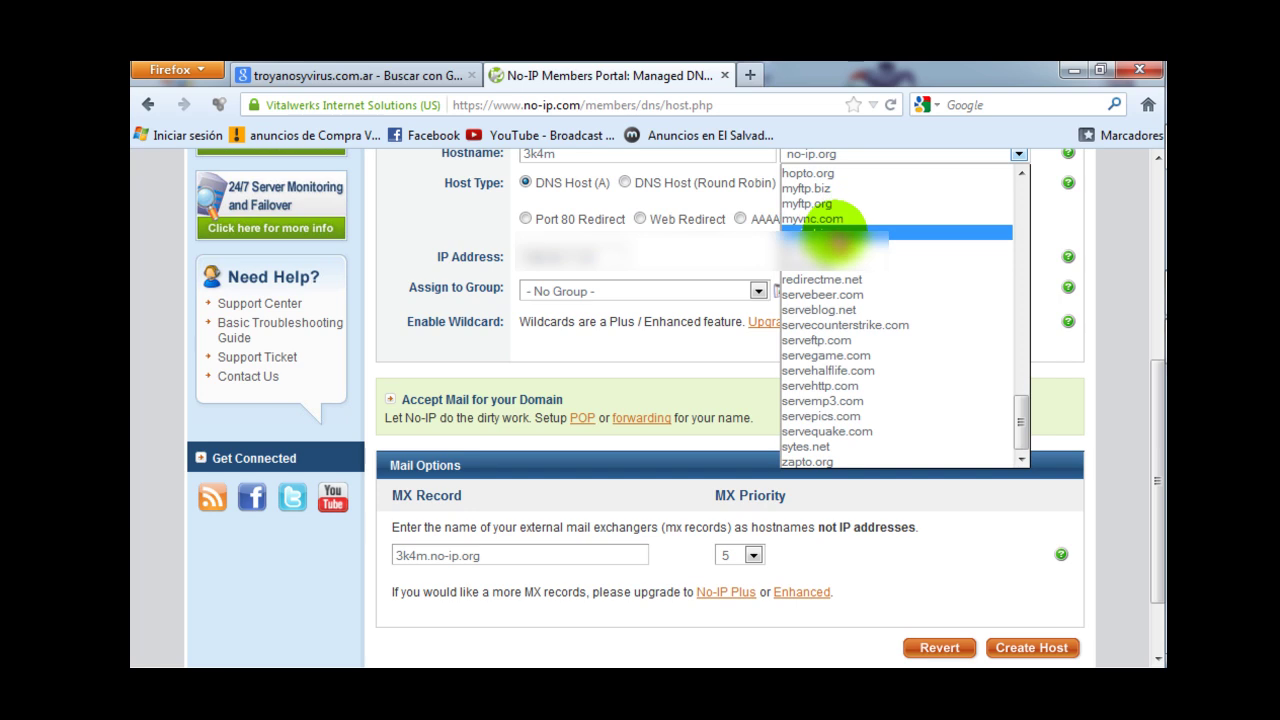
{"action": "left_click", "coordinate": [836, 232]}
{"action": "left_click", "coordinate": [507, 560]}
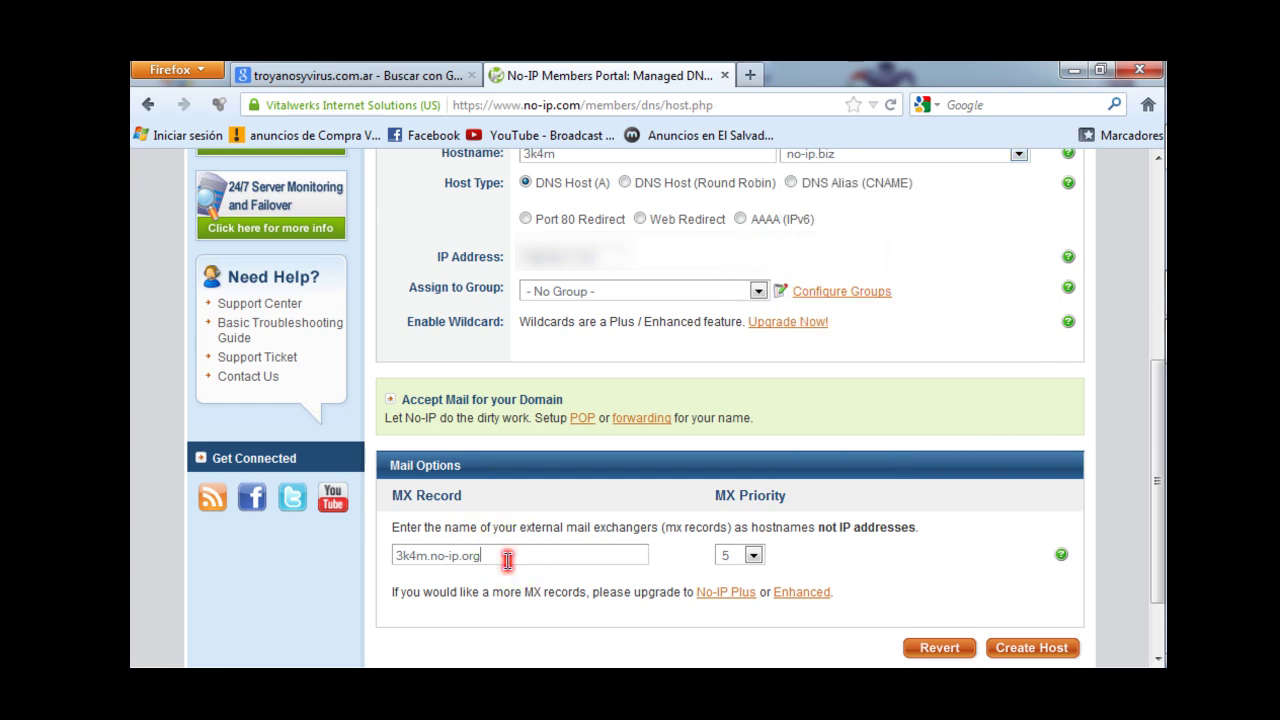
{"action": "key", "text": "BackSpace"}
{"action": "key", "text": "BackSpace"}
{"action": "left_click", "coordinate": [507, 560]}
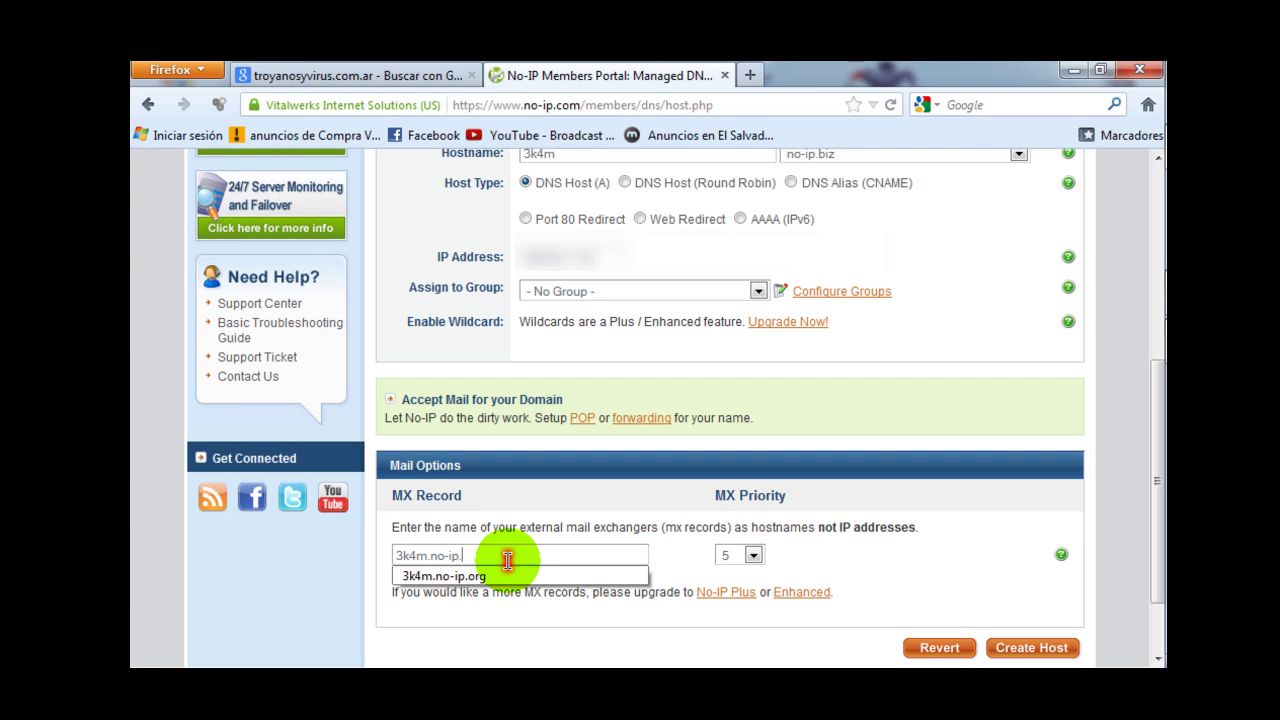
{"action": "key", "text": "Escape"}
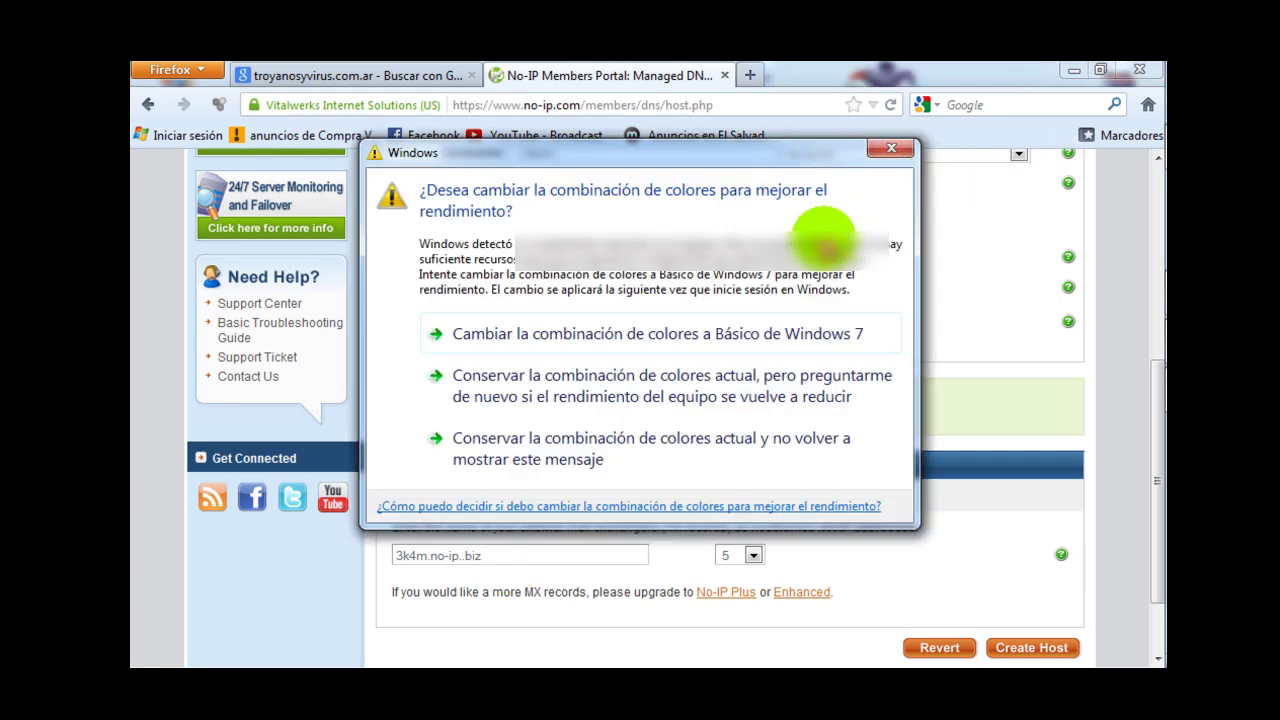
- Dismiss the colour-scheme prompt, reselect no-ip.org, and create host 3k4m.no-ip.org
{"action": "left_click", "coordinate": [891, 150]}
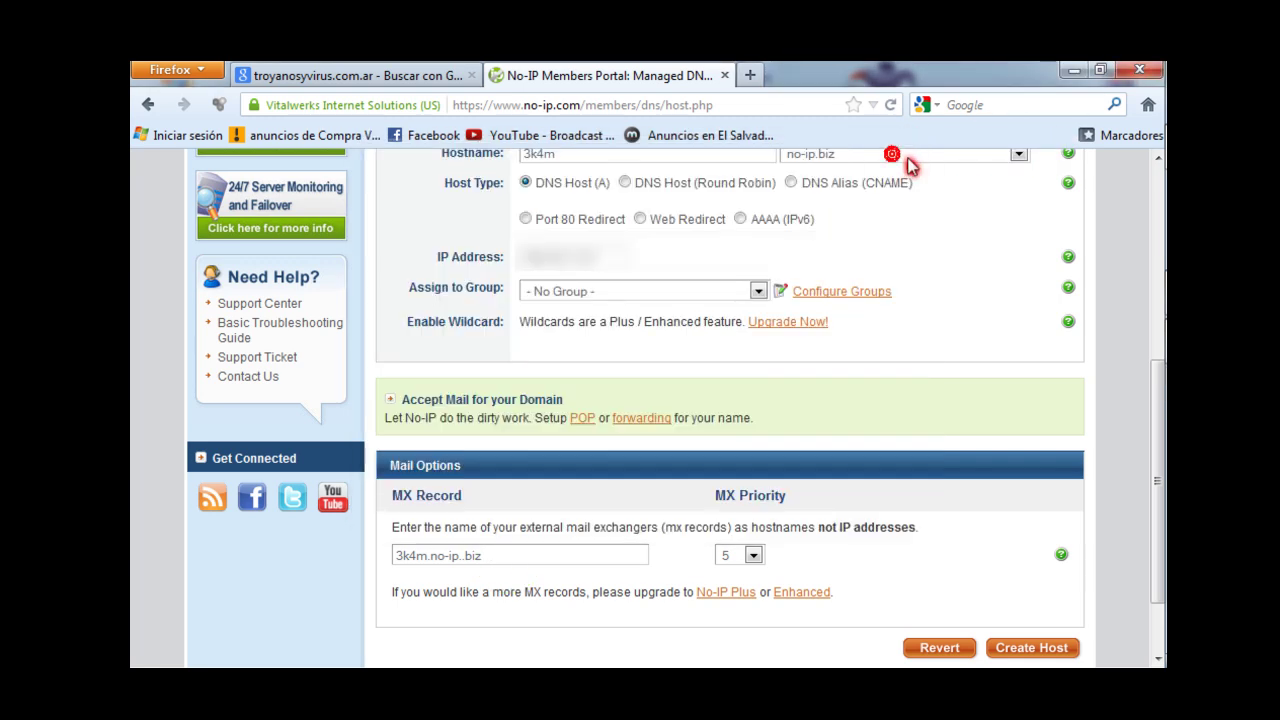
{"action": "left_click", "coordinate": [908, 158]}
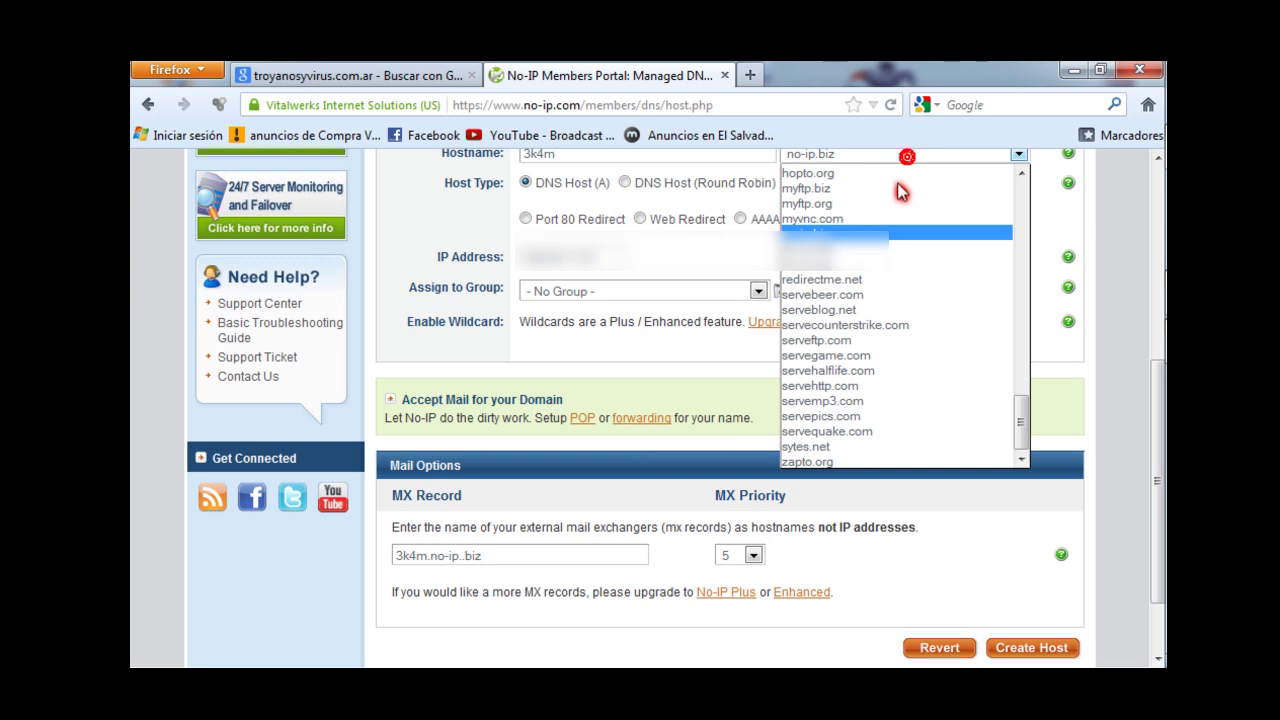
{"action": "left_click", "coordinate": [853, 263]}
{"action": "left_click", "coordinate": [537, 552]}
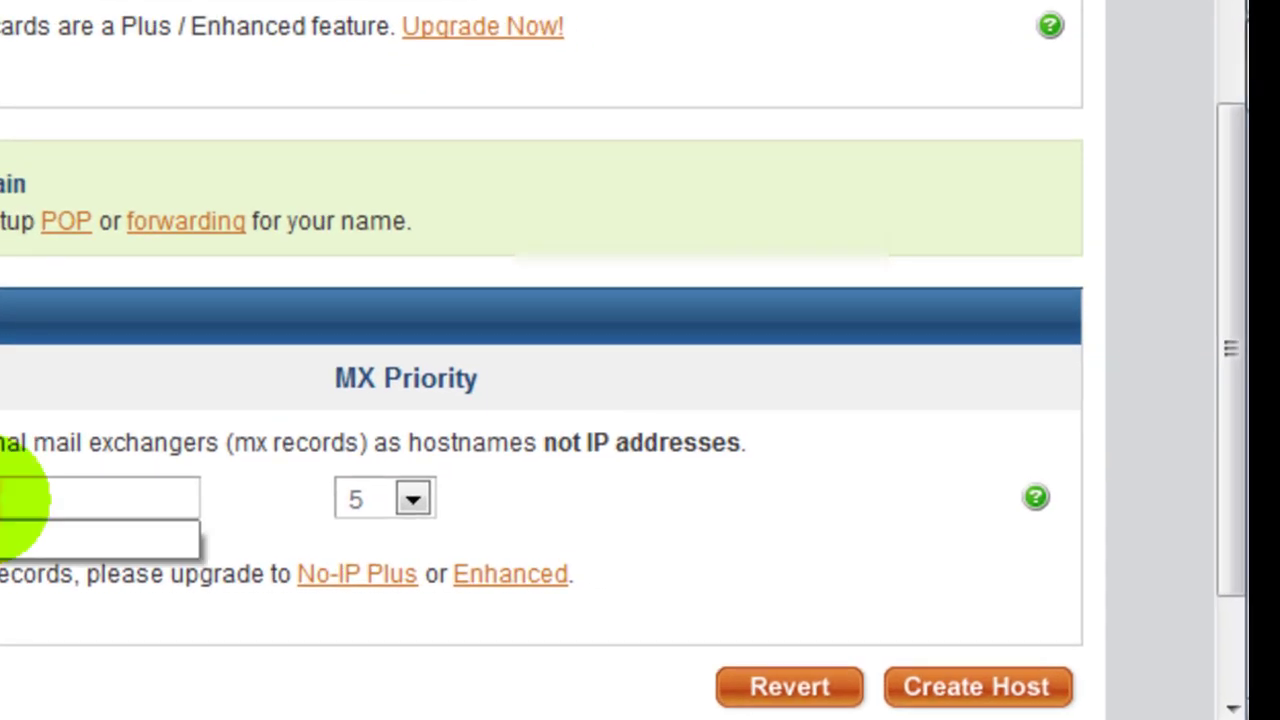
{"action": "left_click", "coordinate": [15, 537]}
{"action": "left_click", "coordinate": [983, 696]}
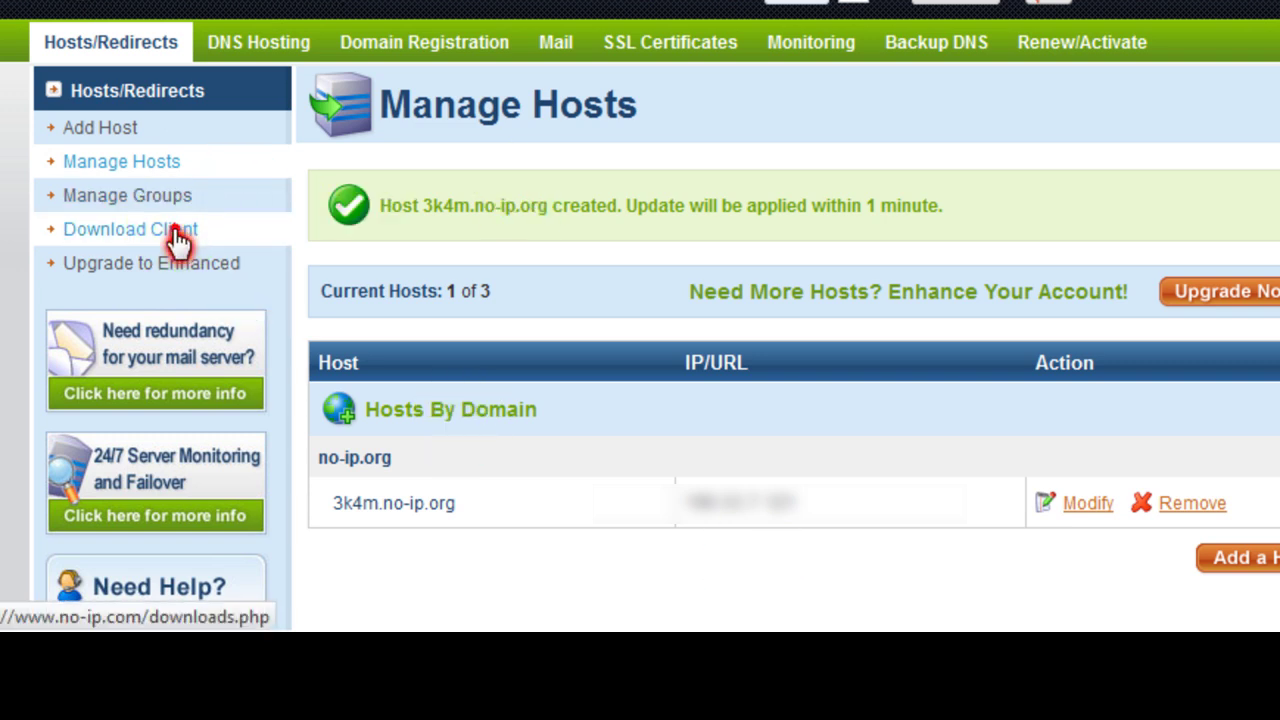
- Open the Windows Dynamic Update Client download page, then minimize Firefox to reveal ducsetup
{"action": "left_click", "coordinate": [178, 240]}
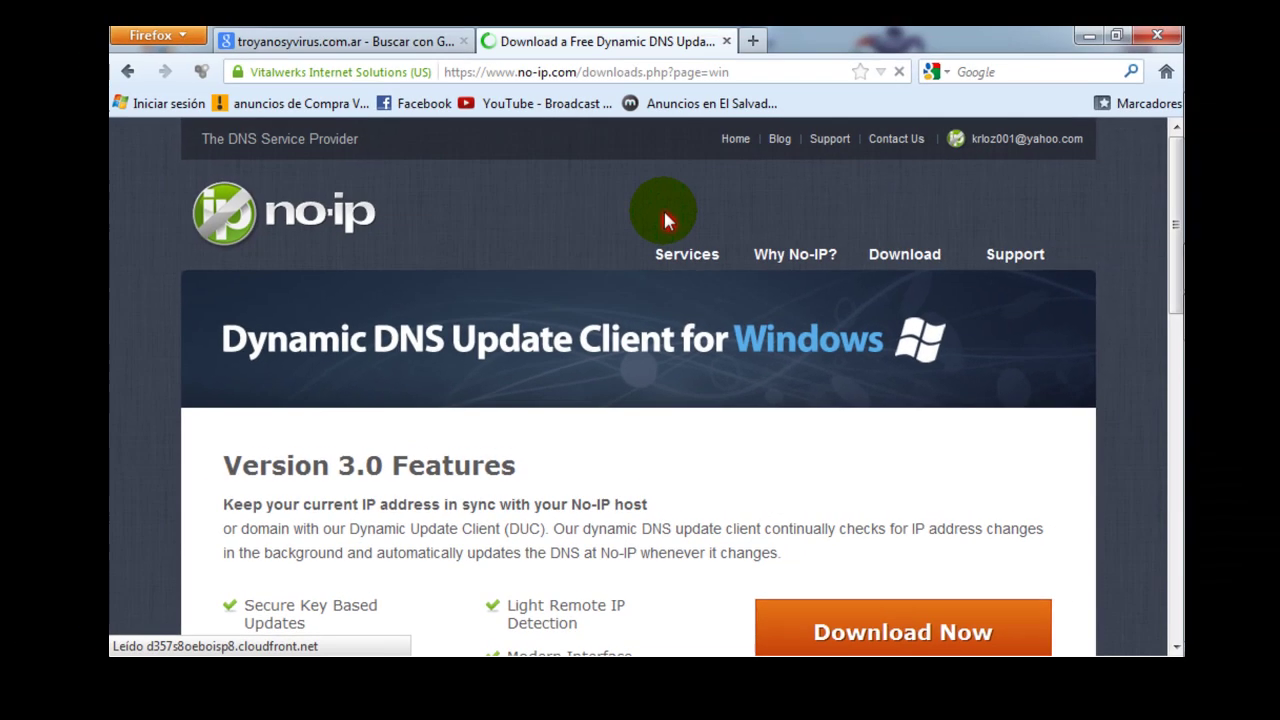
{"action": "scroll", "coordinate": [730, 25], "scroll_direction": "down", "scroll_amount": 3}
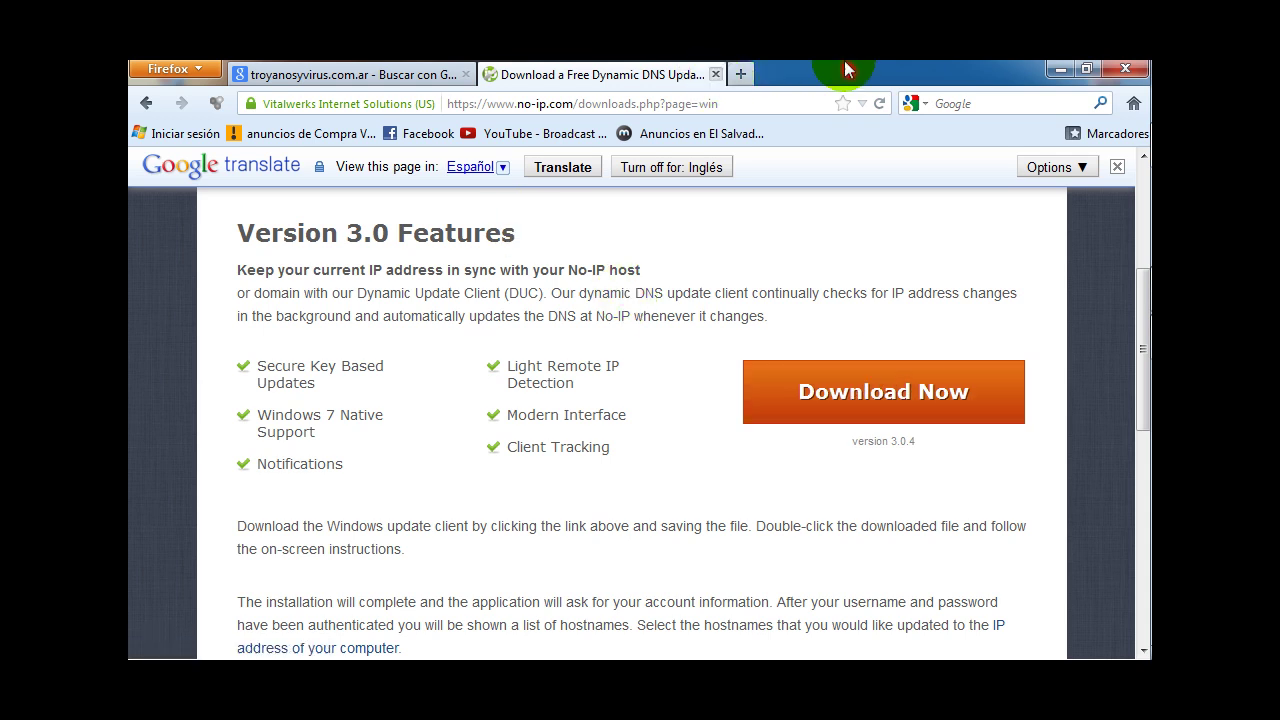
{"action": "left_click", "coordinate": [1050, 63]}
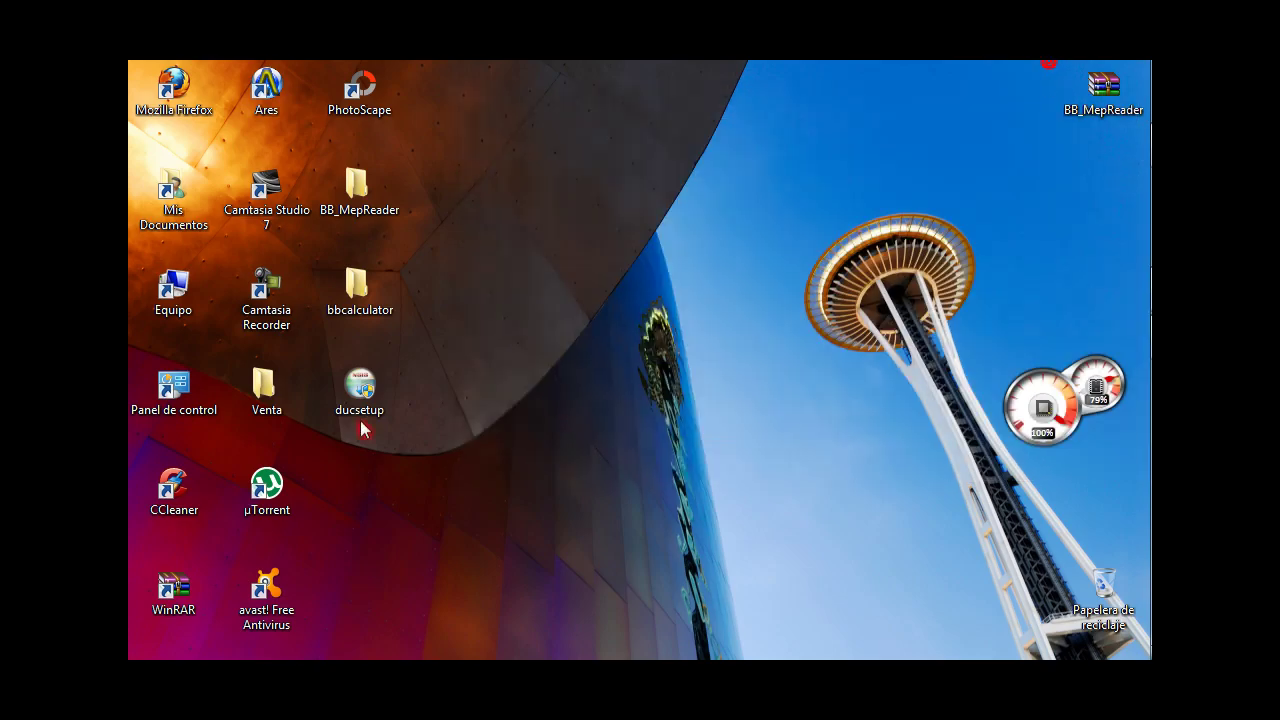
- Run ducsetup, accept the licence, and install No-IP DUC into C:\Program Files\No-IP
{"action": "left_click", "coordinate": [344, 402]}
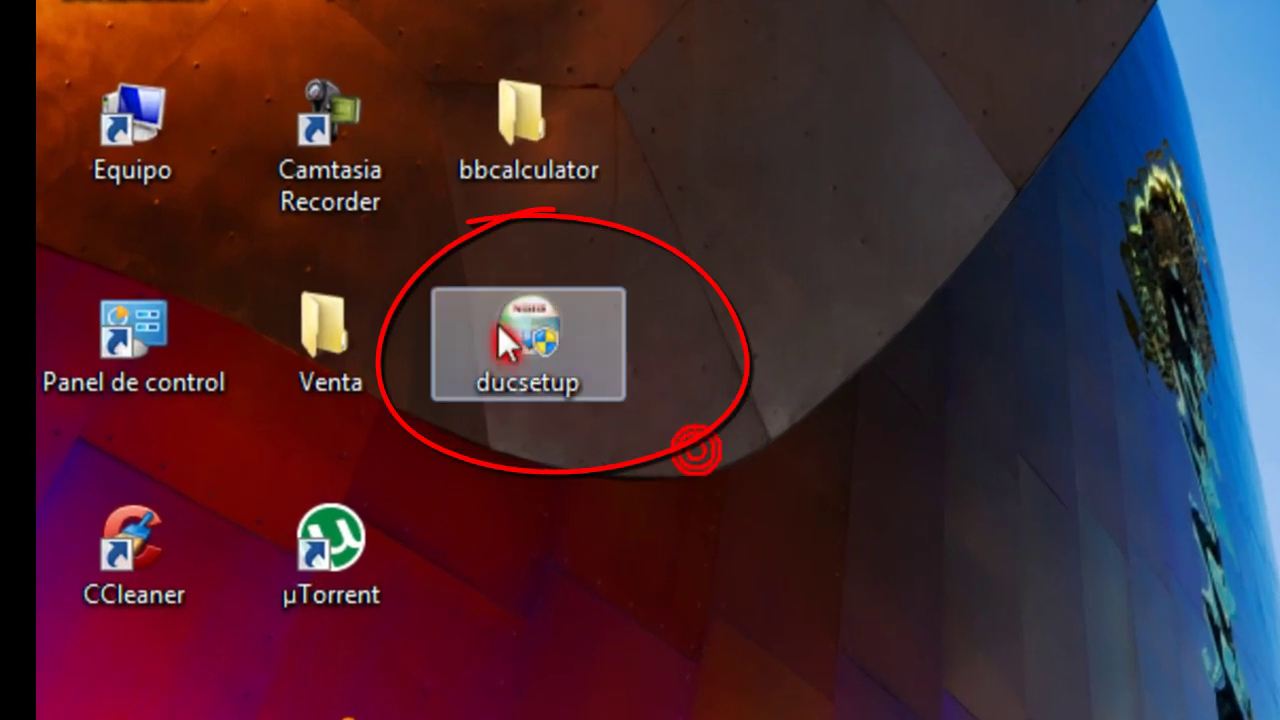
{"action": "double_click", "coordinate": [436, 361]}
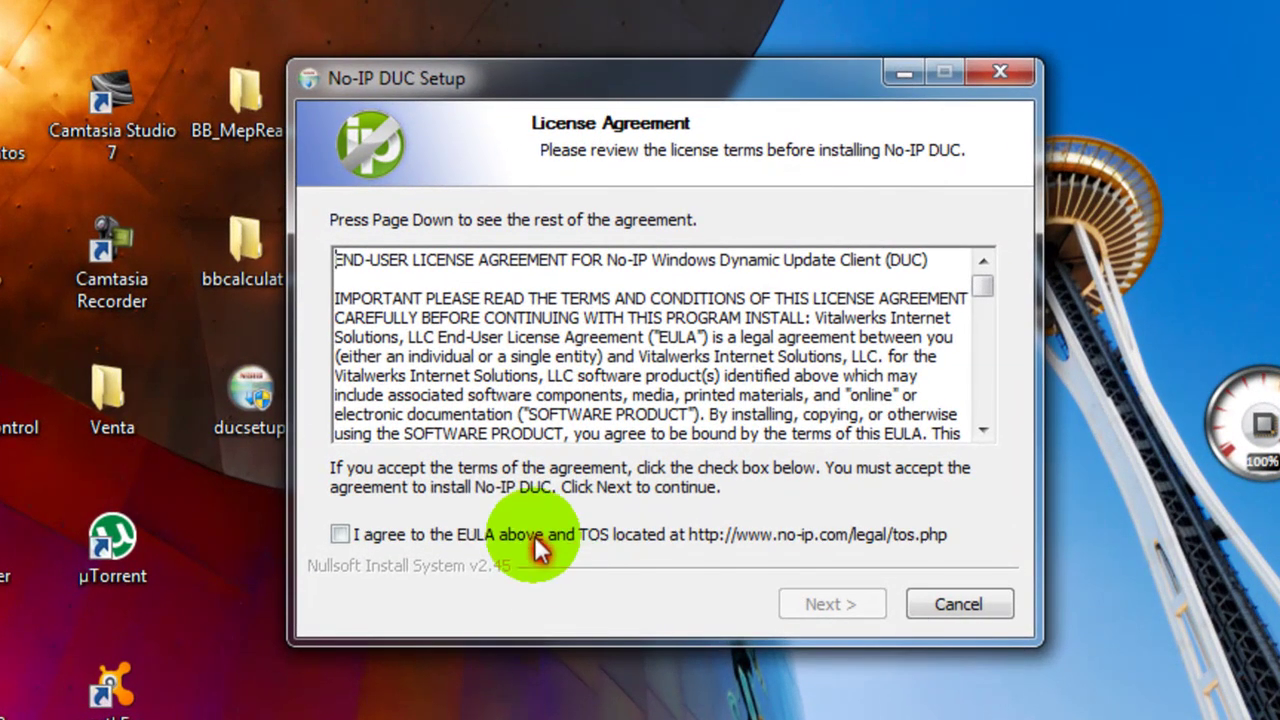
{"action": "left_click", "coordinate": [530, 540]}
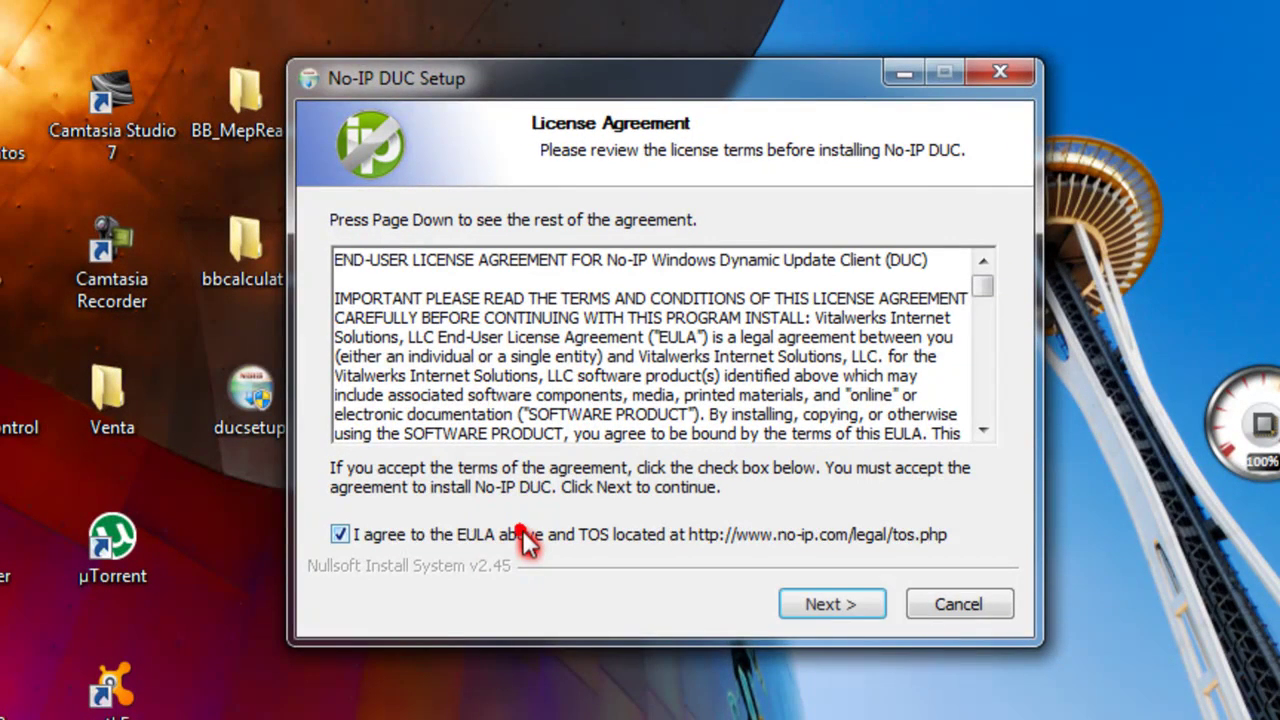
{"action": "left_click", "coordinate": [843, 605]}
{"action": "left_click", "coordinate": [843, 605]}
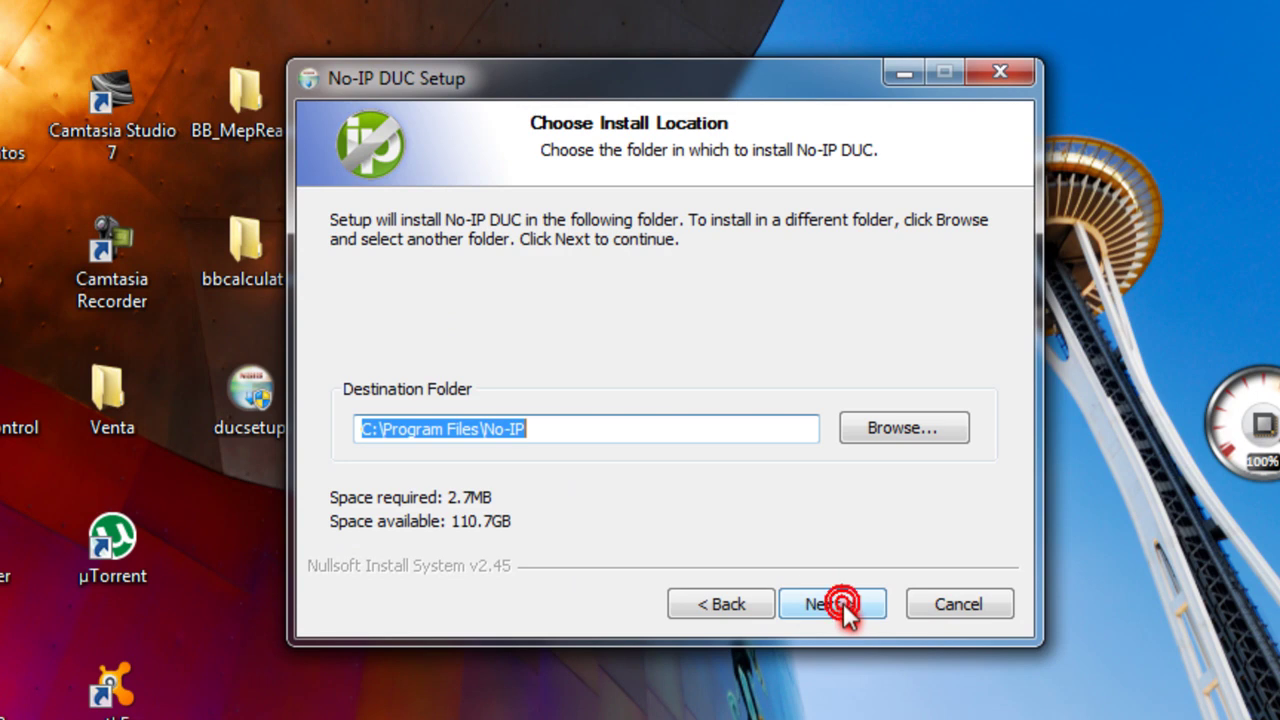
{"action": "left_click", "coordinate": [843, 606]}
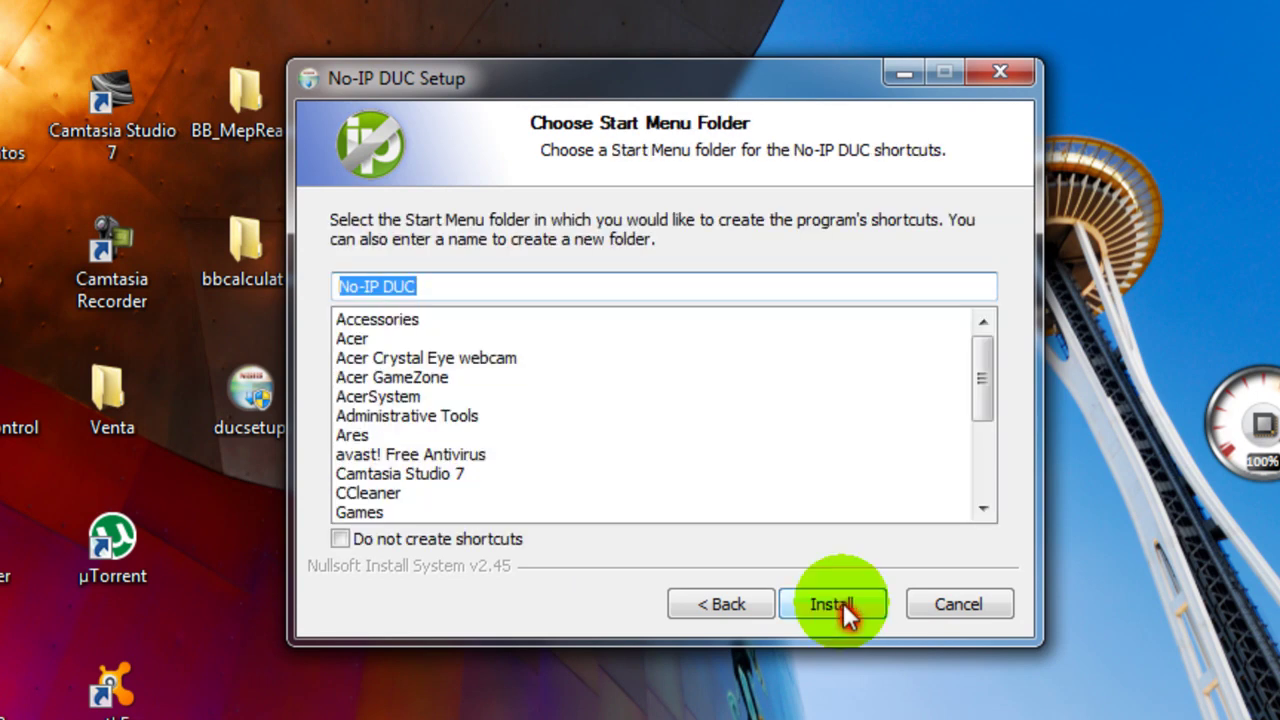
{"action": "left_click", "coordinate": [843, 607]}
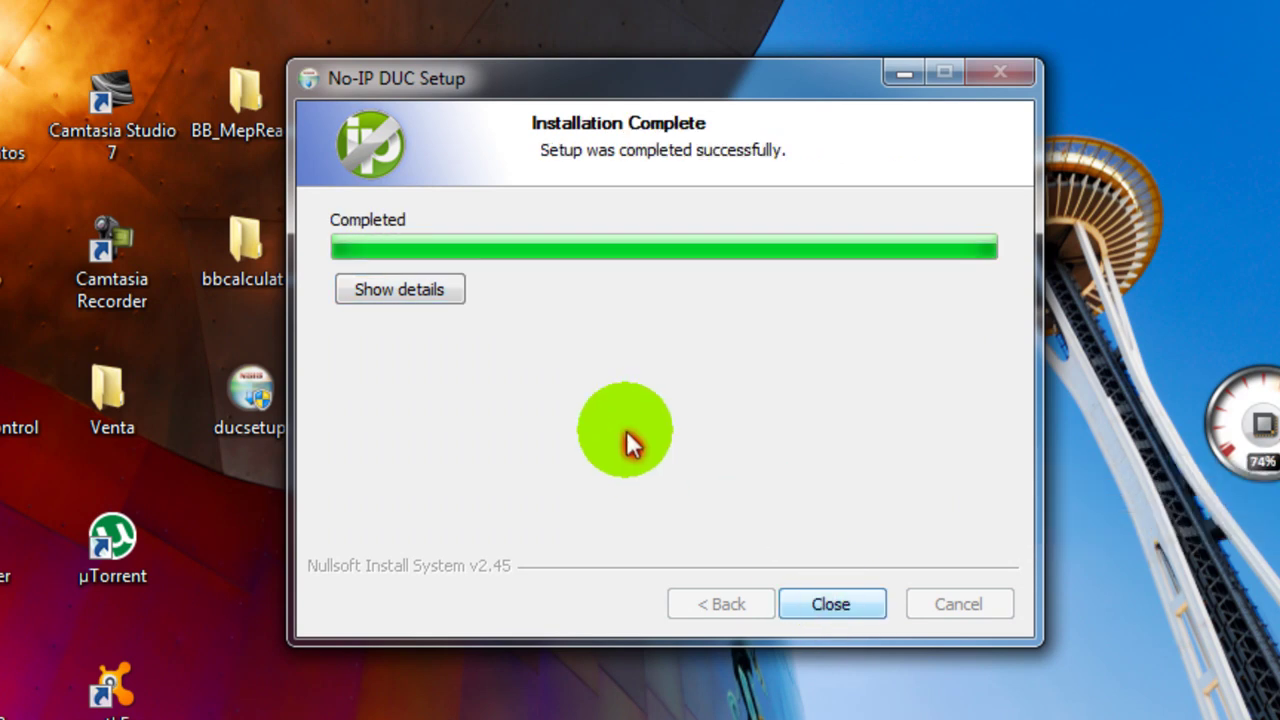
{"action": "left_click", "coordinate": [828, 604]}
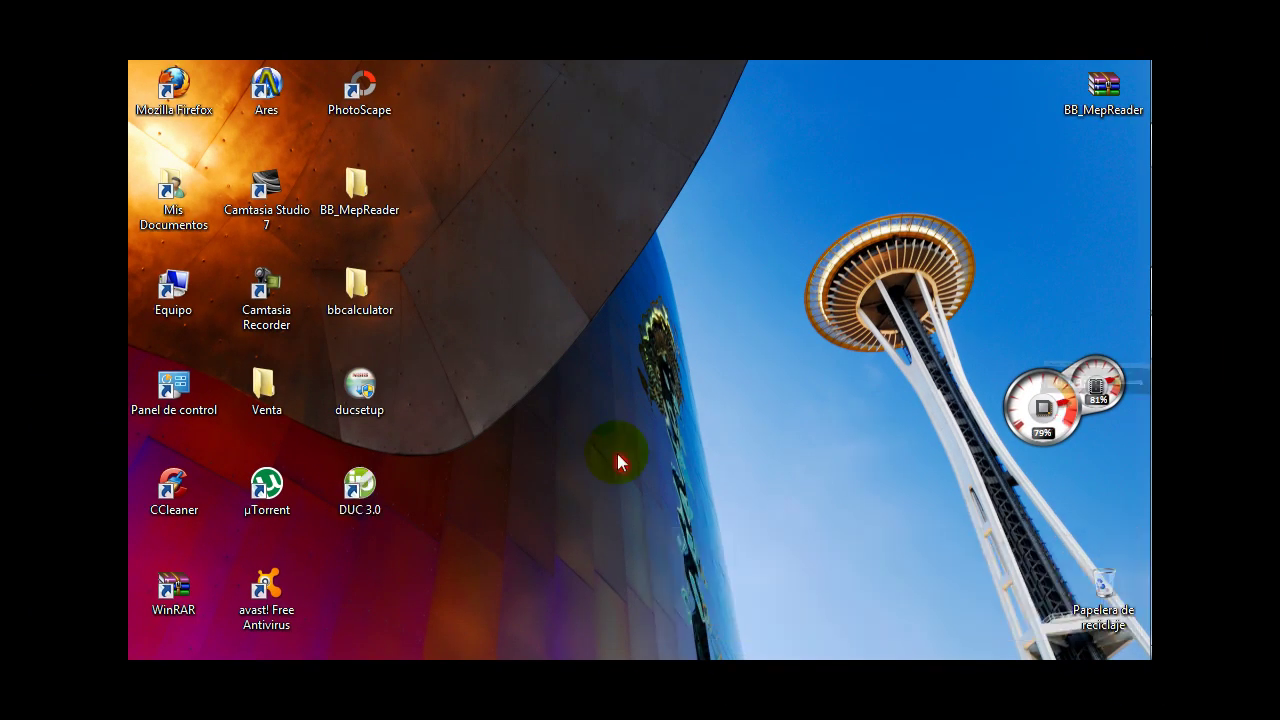
- Launch DUC 3.0 and sign in with the account e-mail address and password
{"action": "left_click", "coordinate": [365, 486]}
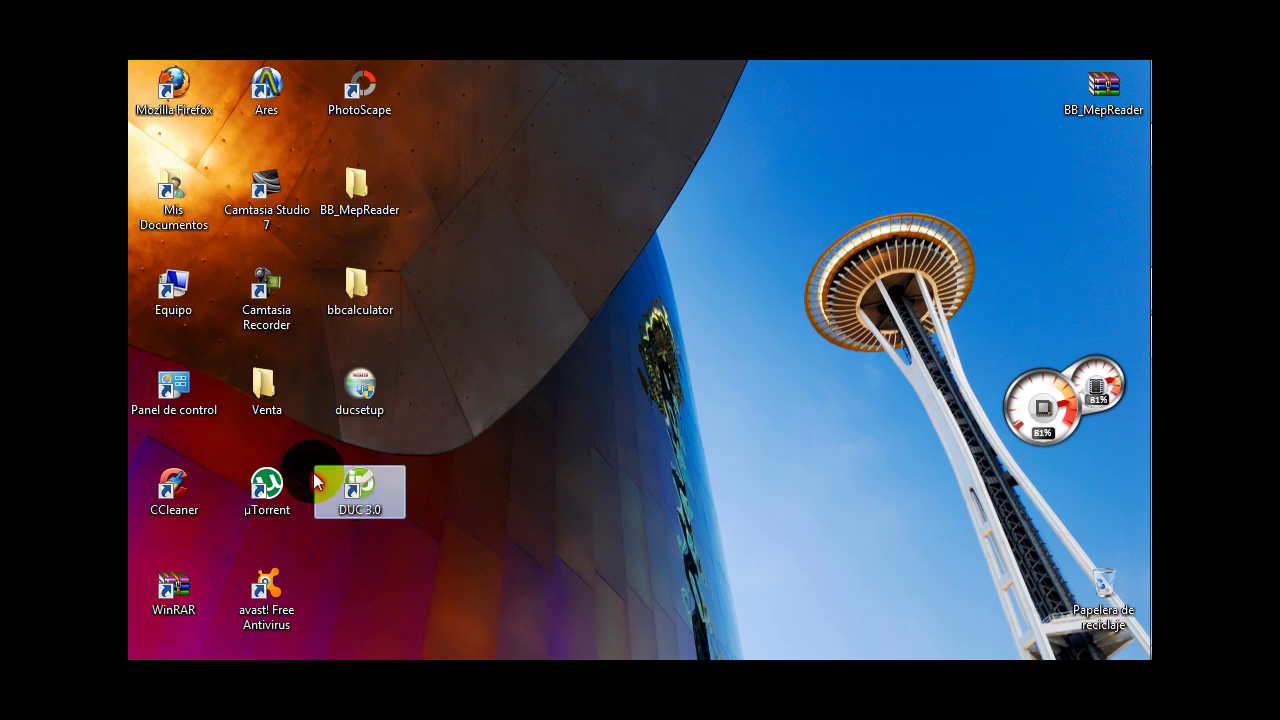
{"action": "double_click", "coordinate": [360, 496]}
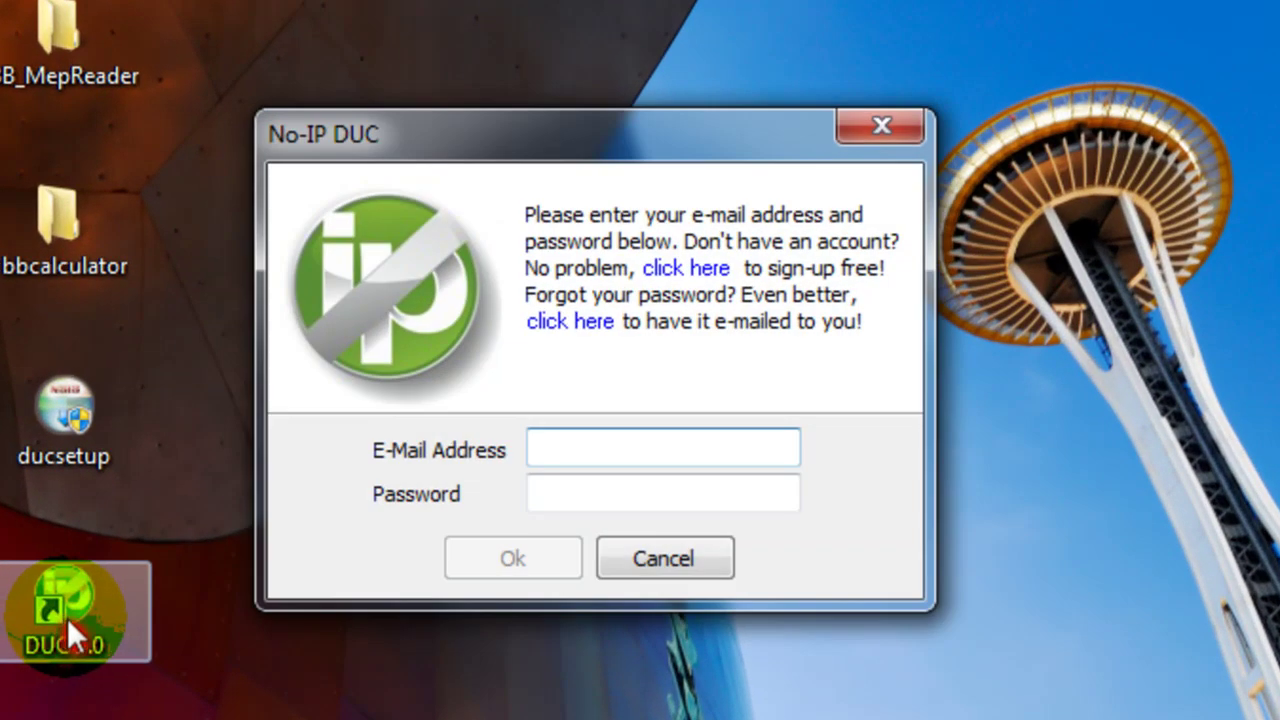
{"action": "left_click", "coordinate": [697, 443]}
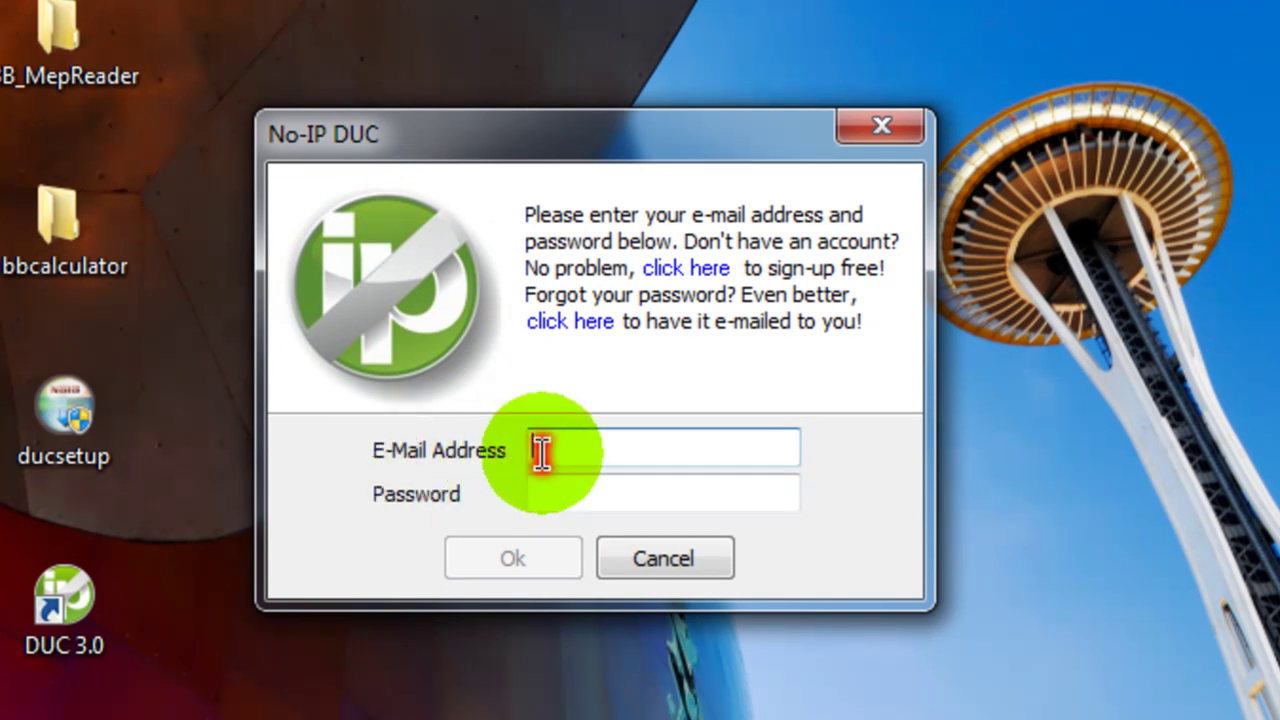
{"action": "left_click", "coordinate": [576, 450]}
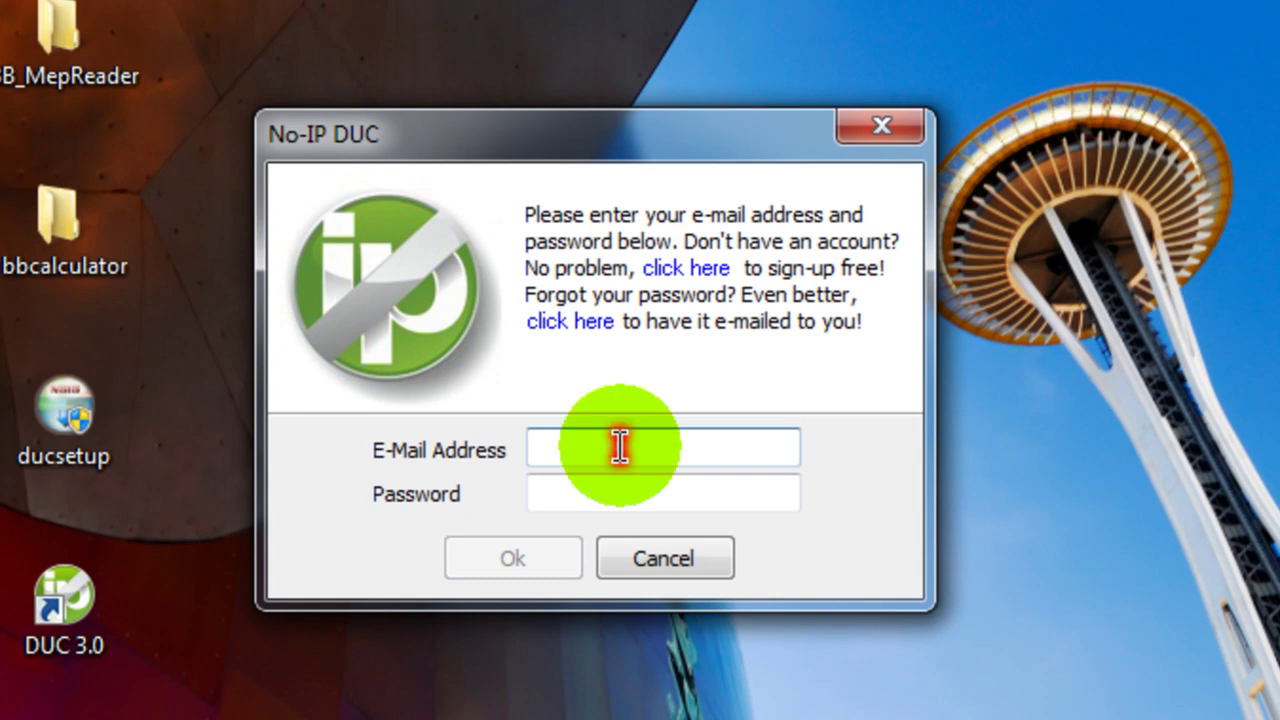
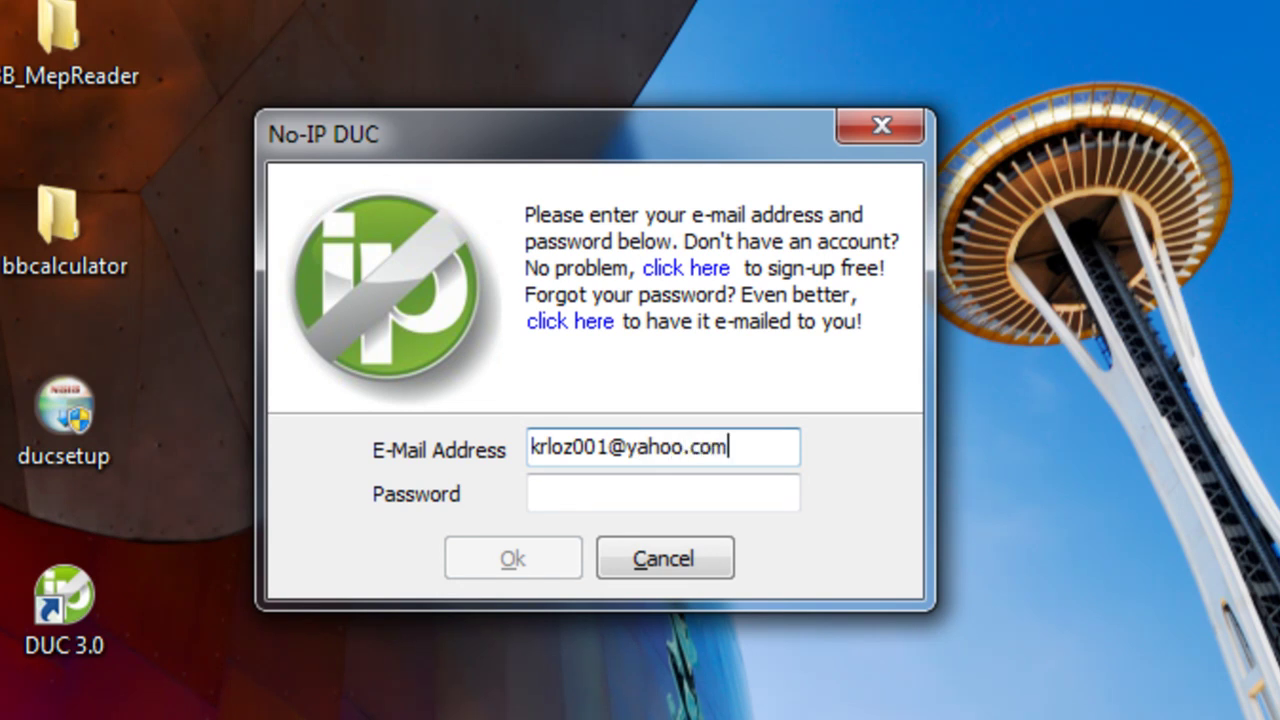
{"action": "key", "text": "Tab"}
{"action": "type", "text": "******"}
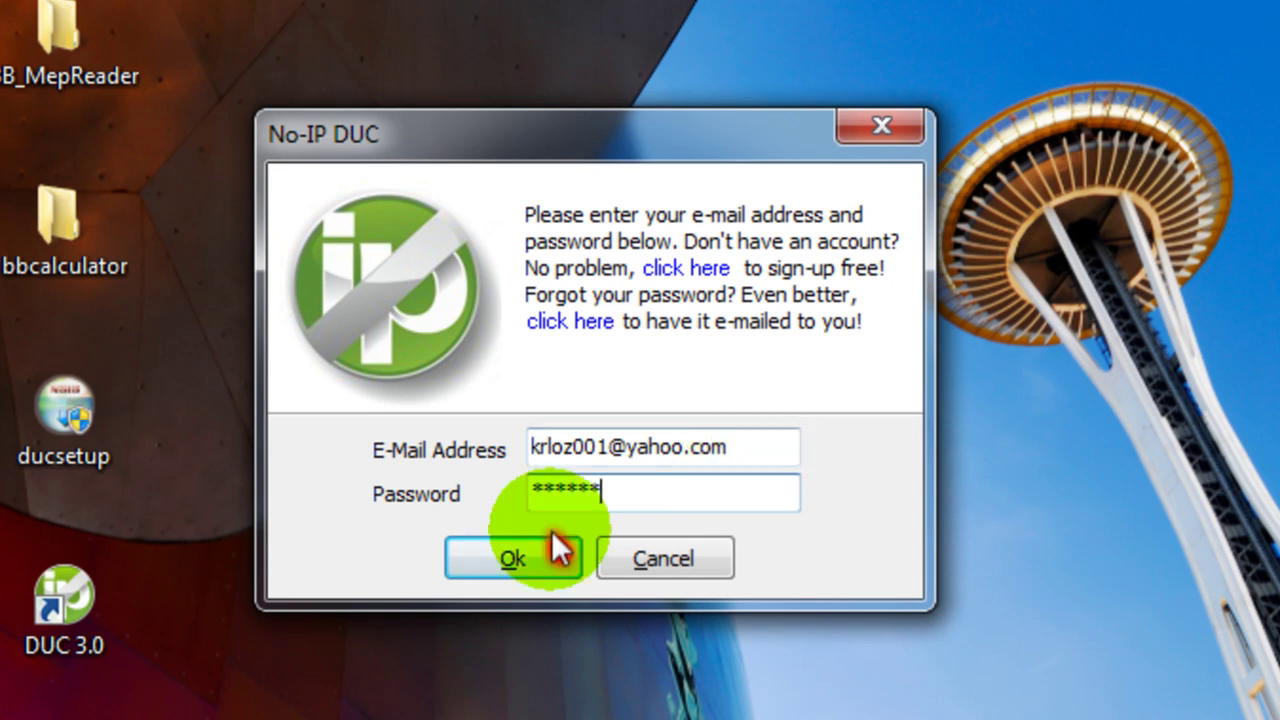
{"action": "left_click", "coordinate": [508, 564]}
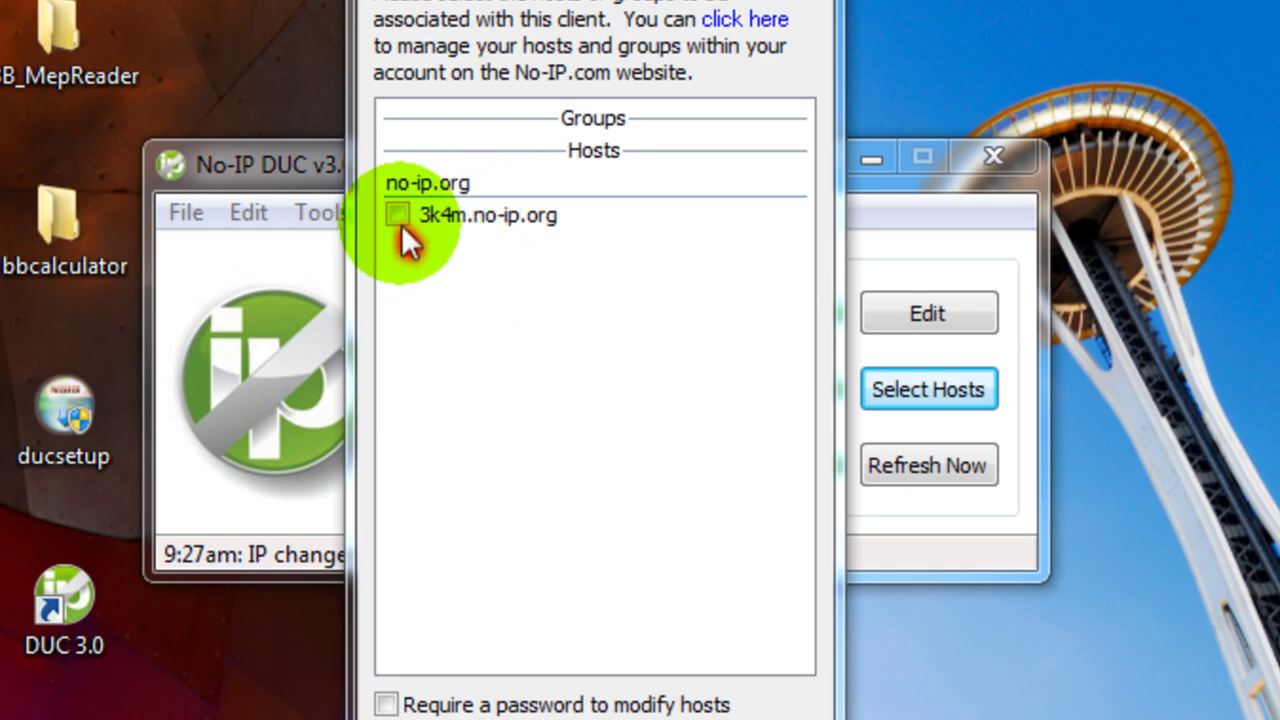
- Tick 3k4m.no-ip.org for updating, save, then reopen the host list to verify
{"action": "left_click", "coordinate": [398, 216]}
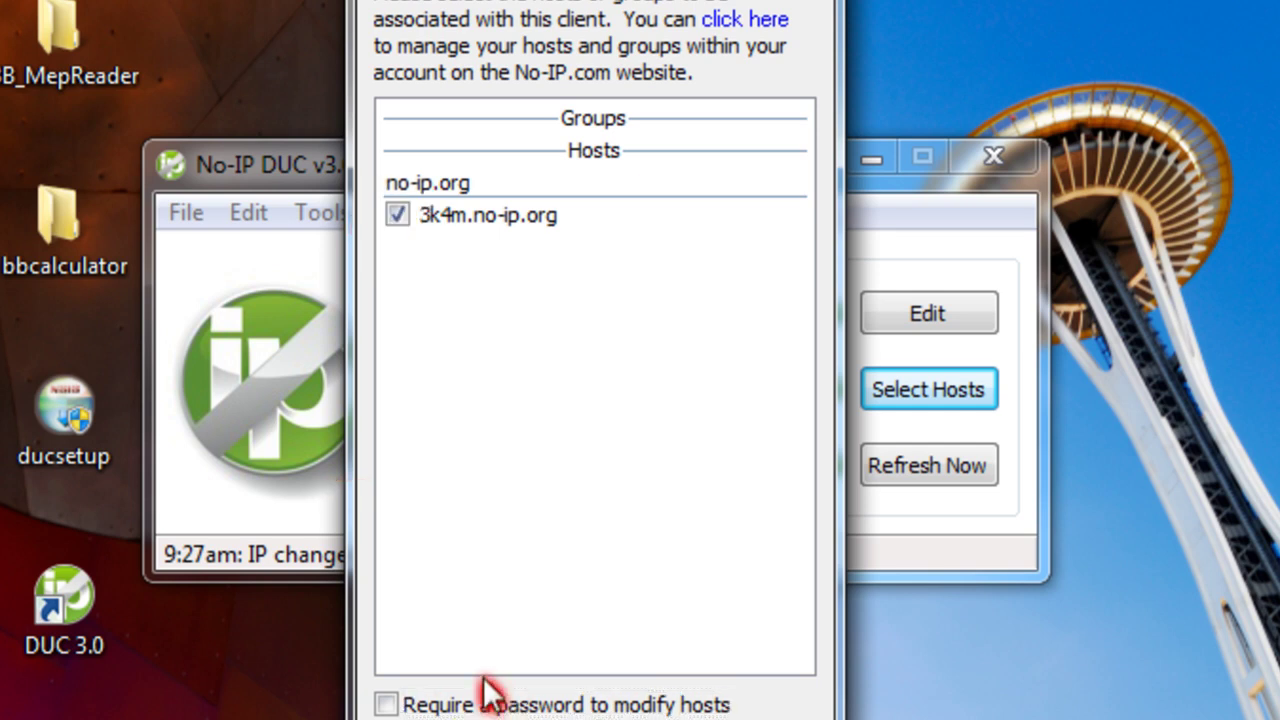
{"action": "left_click", "coordinate": [500, 715]}
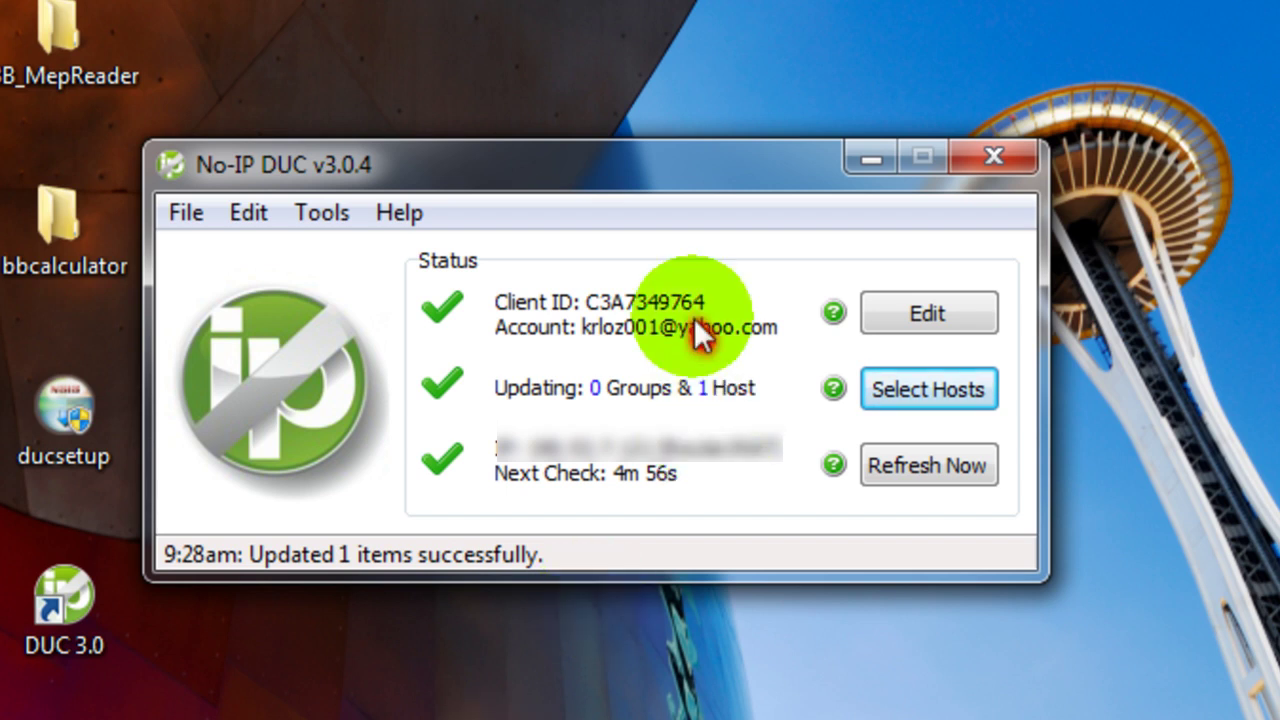
{"action": "left_click_drag", "start_coordinate": [525, 175], "coordinate": [534, 167]}
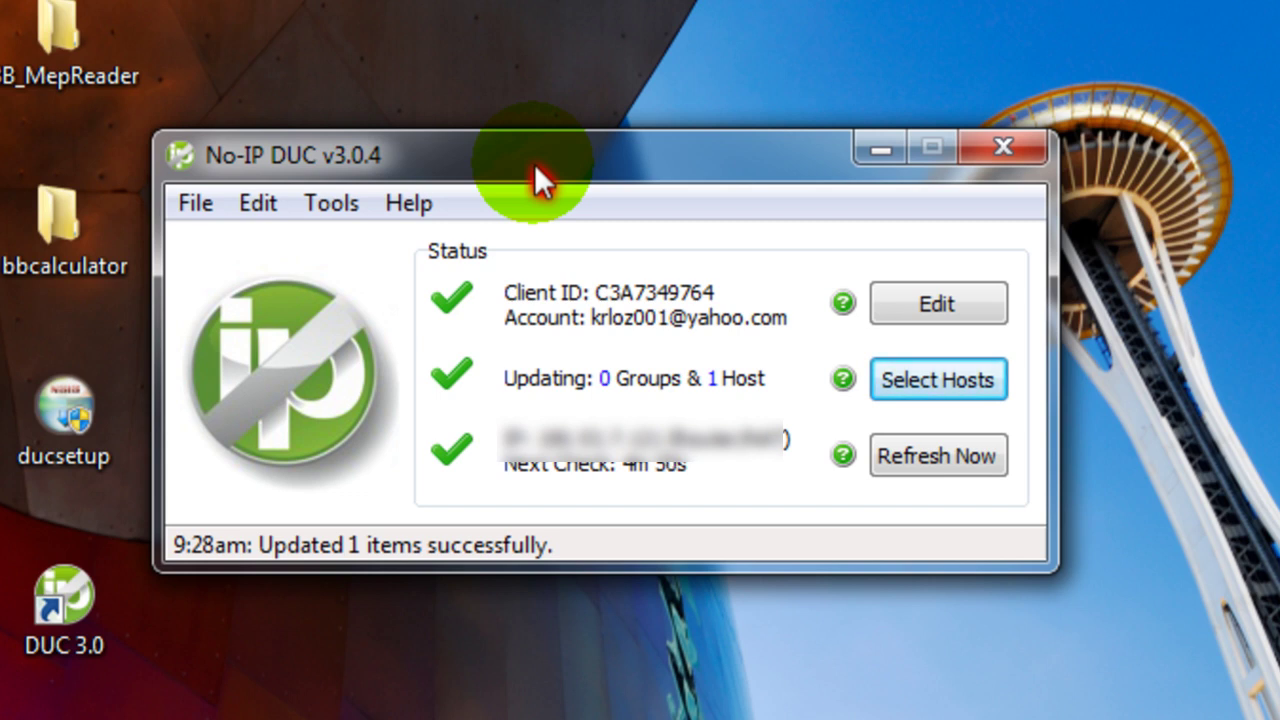
{"action": "left_click_drag", "start_coordinate": [616, 148], "coordinate": [636, 148]}
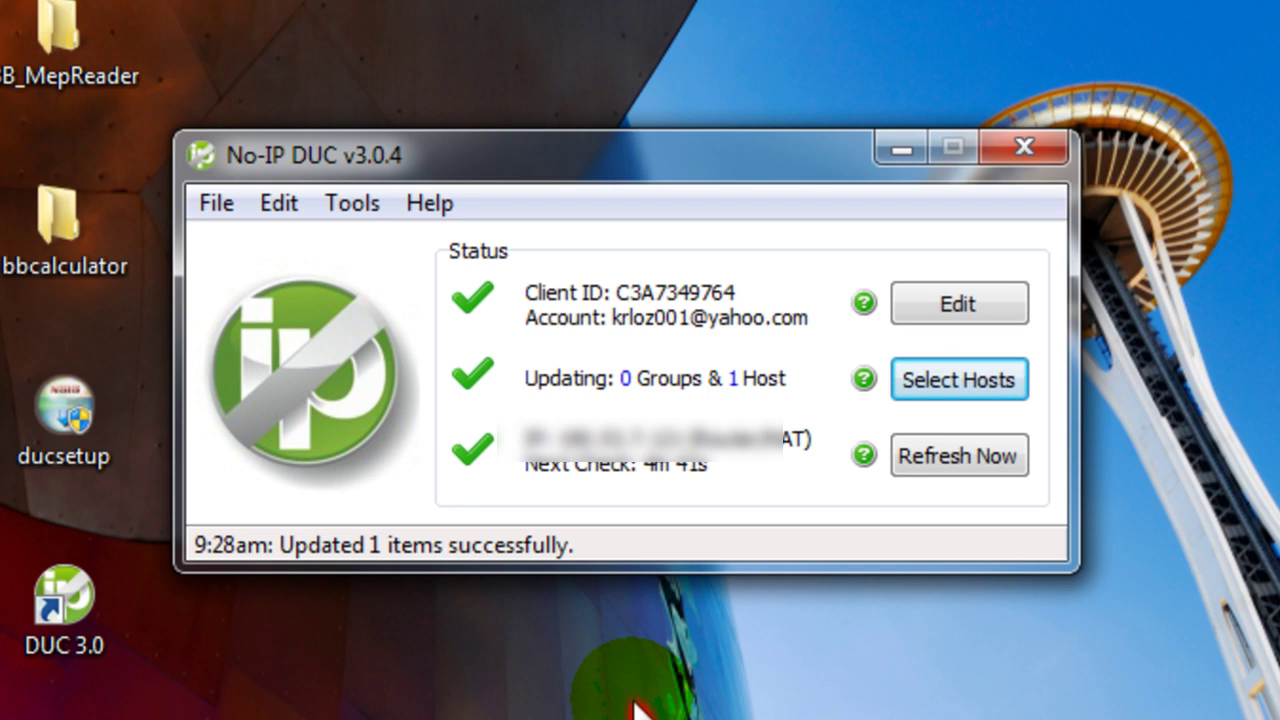
{"action": "left_click", "coordinate": [980, 382]}
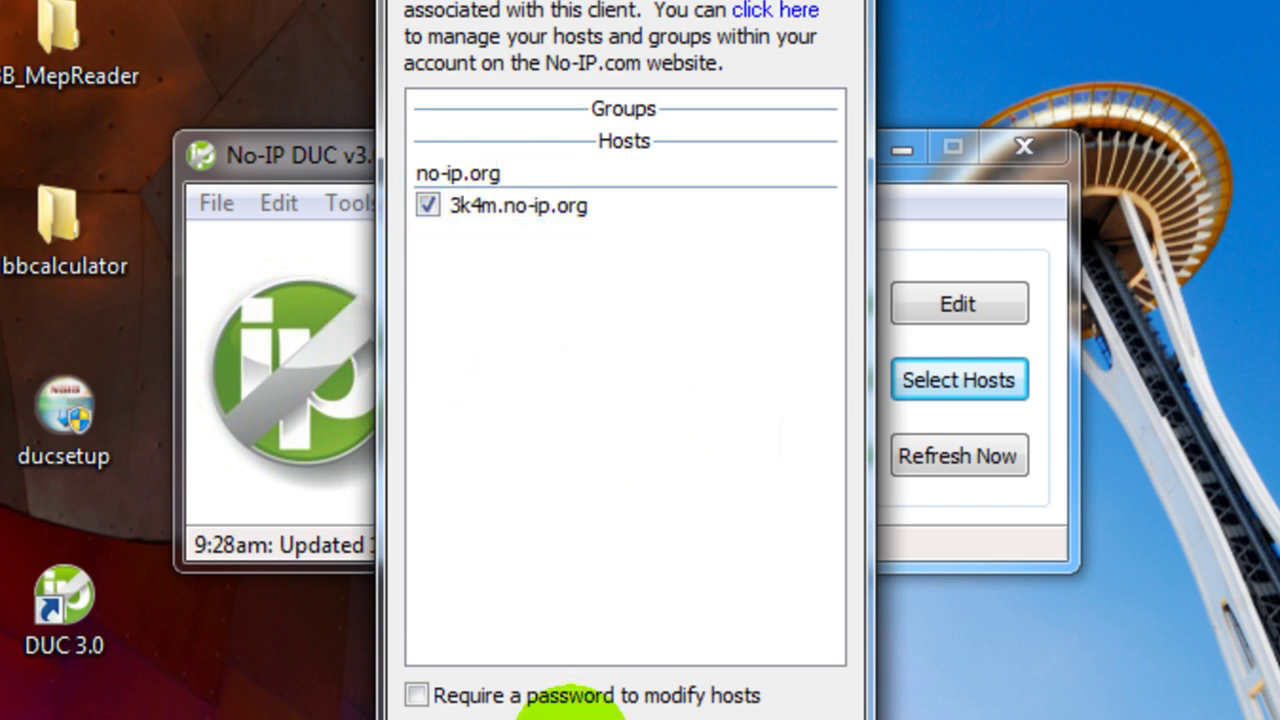
{"action": "key", "text": "Return"}
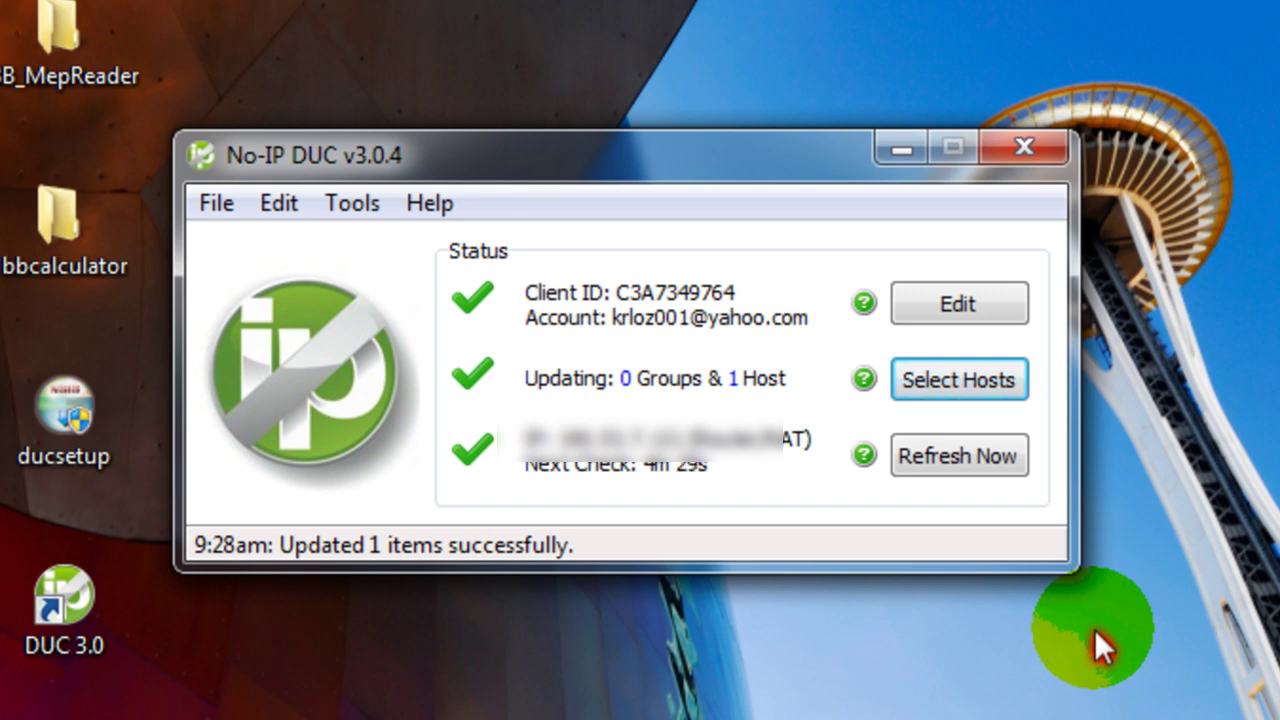
{"action": "left_click", "coordinate": [961, 388]}
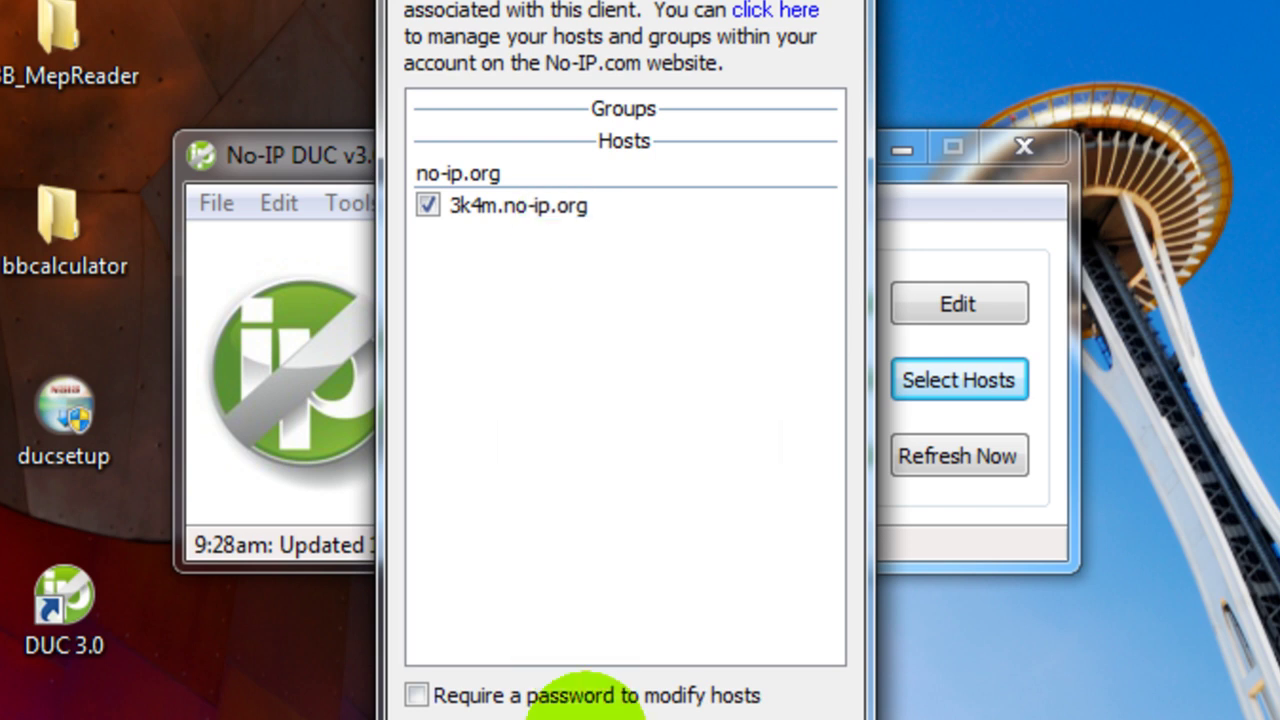
{"action": "left_click", "coordinate": [586, 712]}
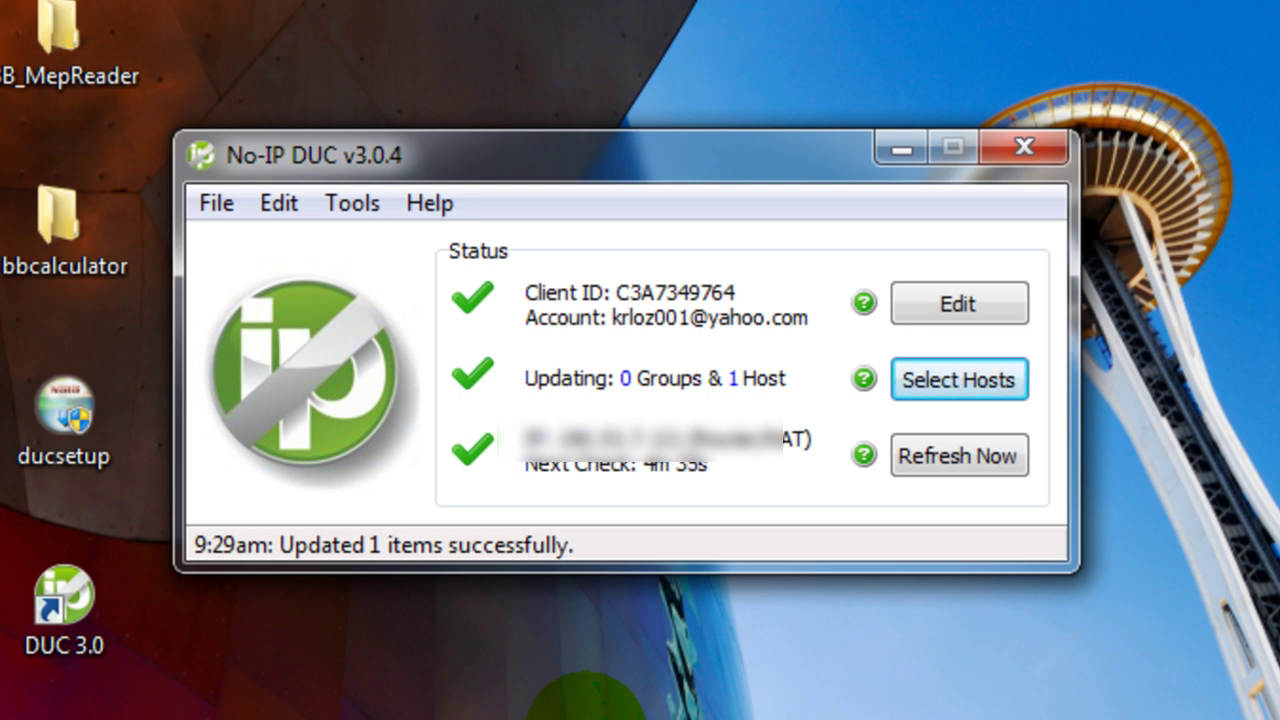
{"action": "left_click", "coordinate": [903, 229]}
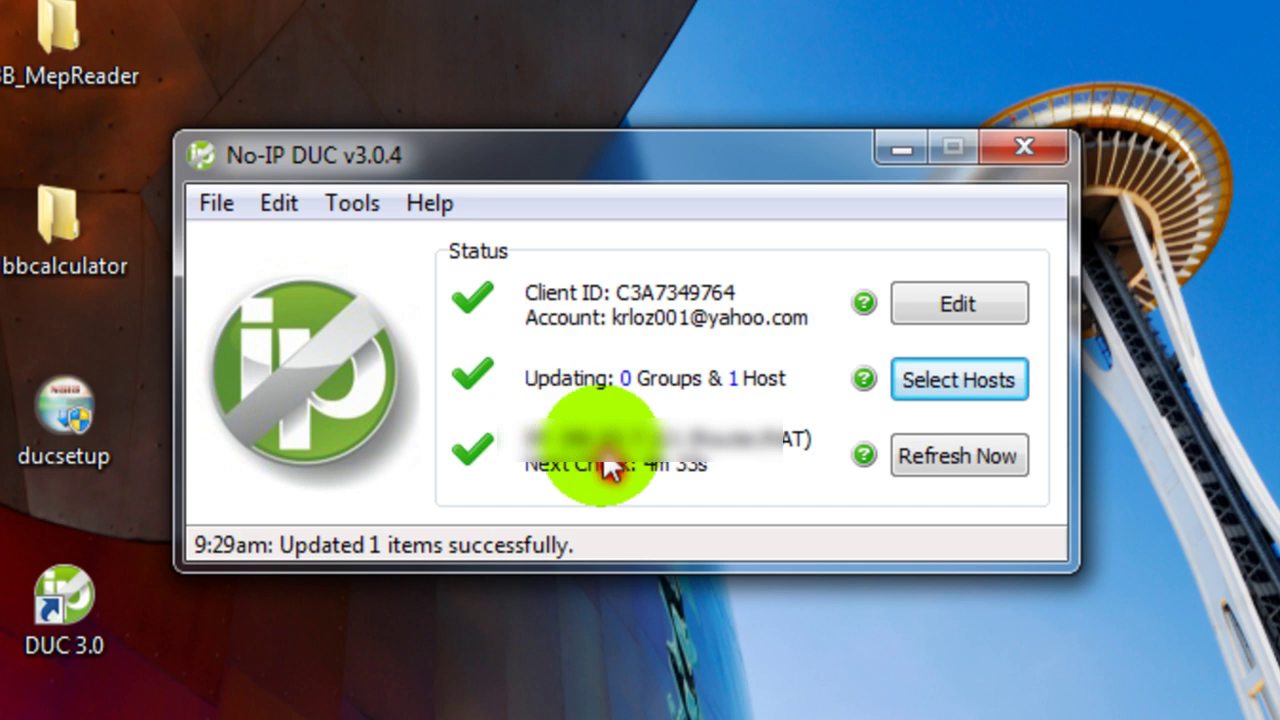